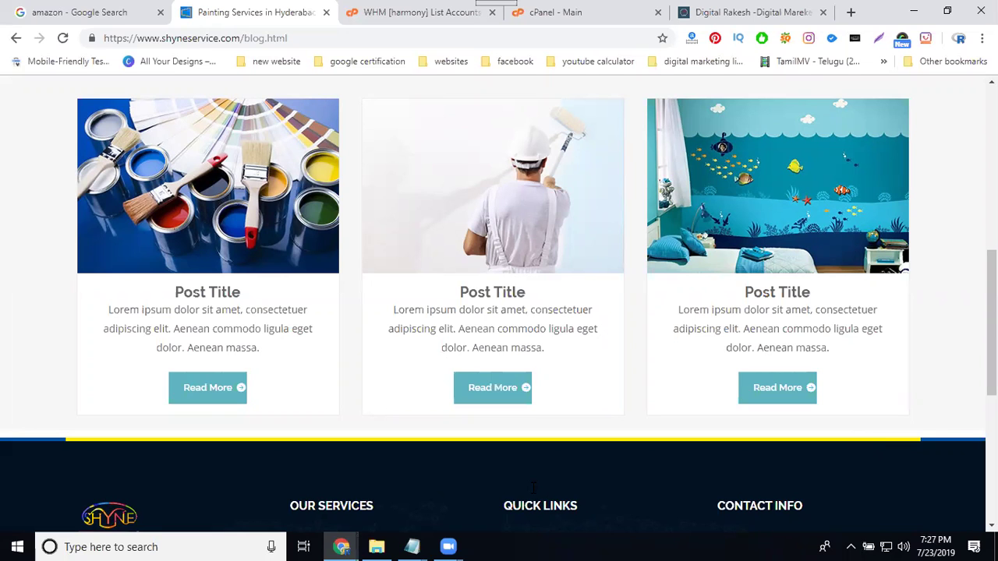
Switch to the robots file in Notepad and highlight the example check address mydomain.com/robots.txt.
scroll(532, 487, "up", 7)
mouse_move(552, 153)
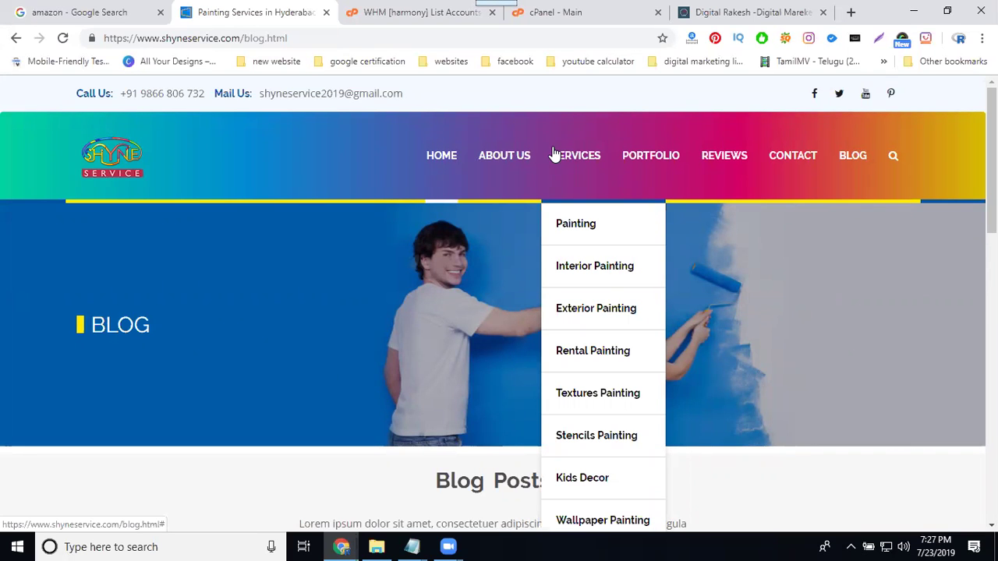
left_click(414, 546)
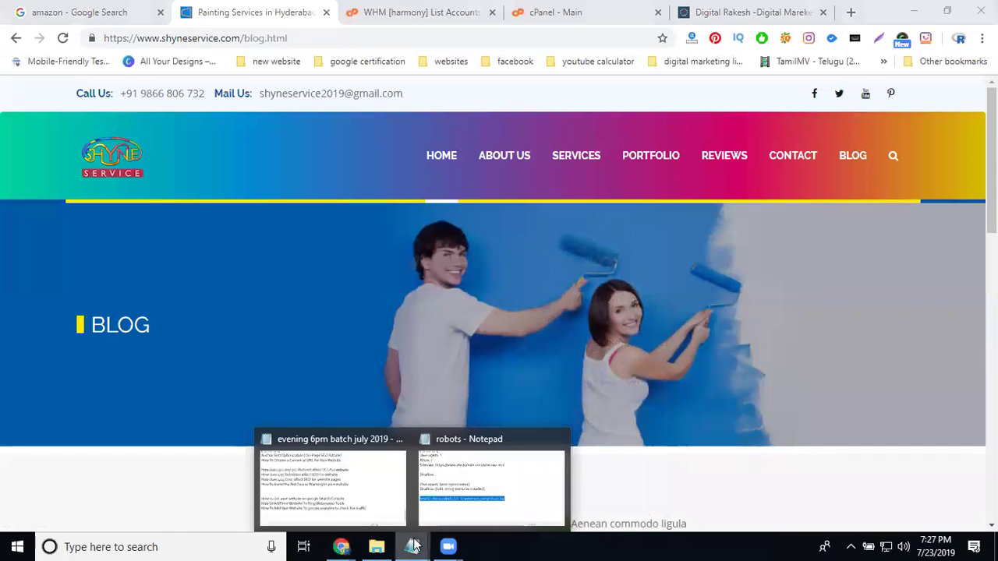
left_click(463, 503)
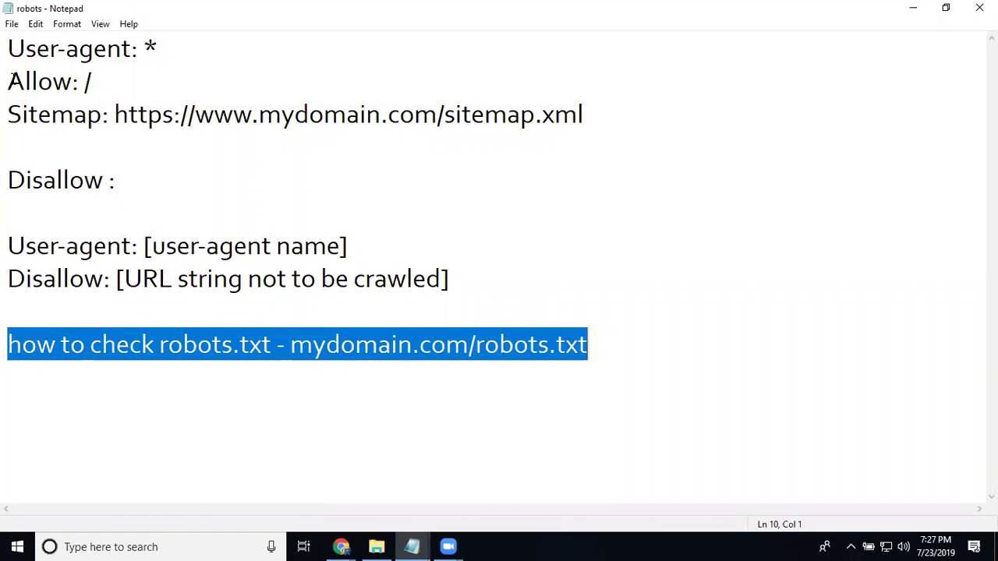
left_click(58, 390)
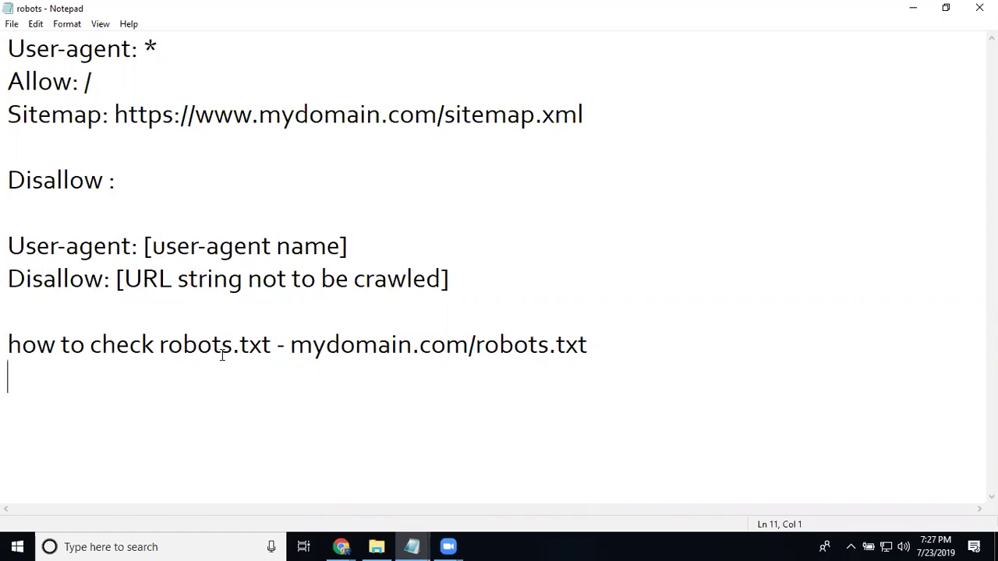
left_click_drag(290, 345, 597, 358)
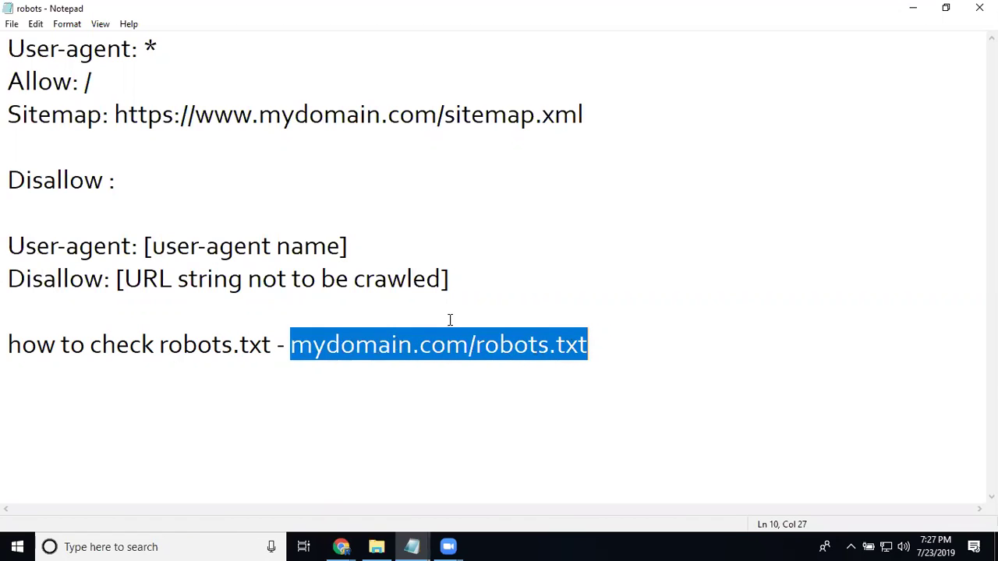
left_click(341, 546)
left_click(297, 483)
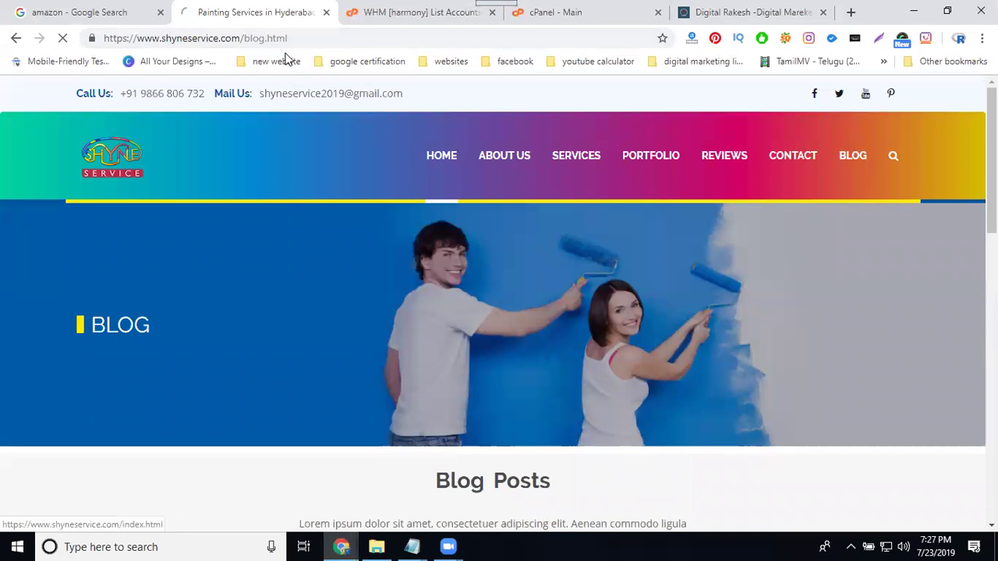
left_click_drag(246, 38, 353, 40)
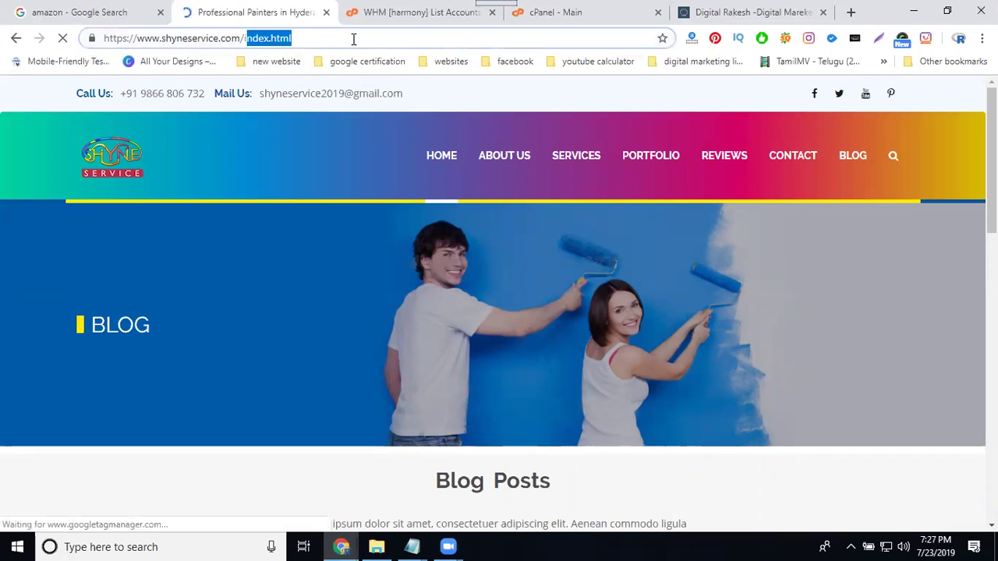
key("BackSpace")
key("Return")
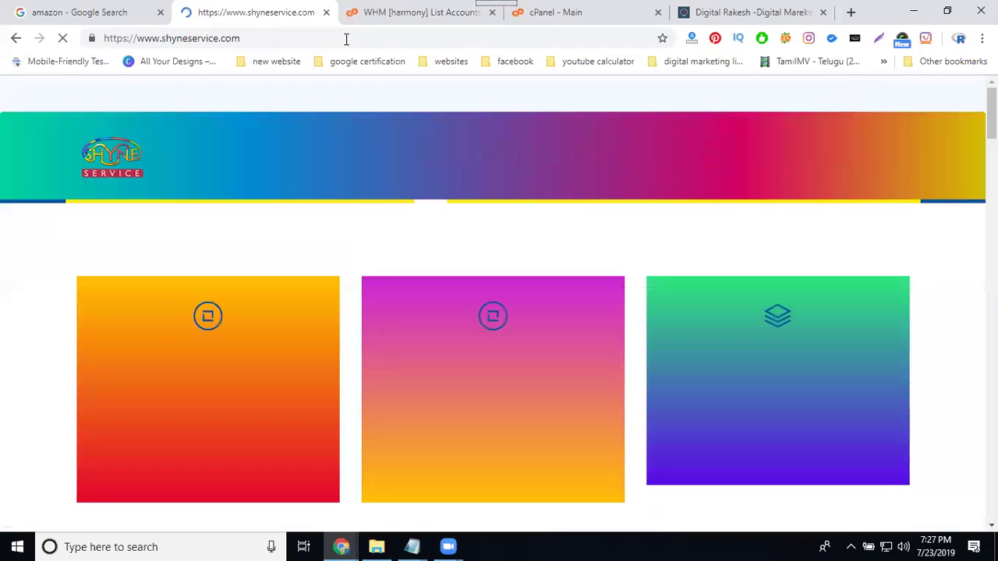
left_click(250, 35)
key("ctrl+c")
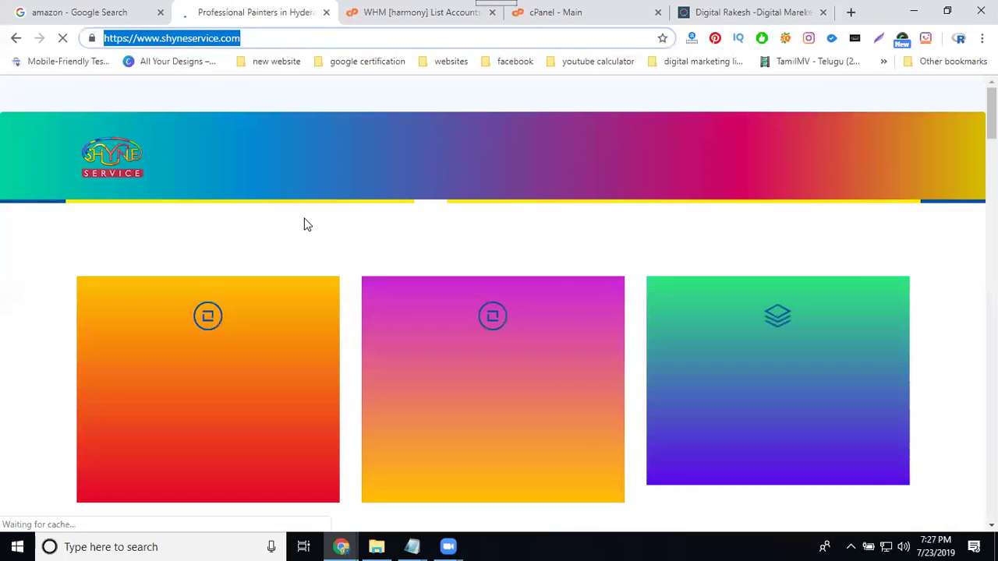
left_click(413, 547)
left_click(429, 514)
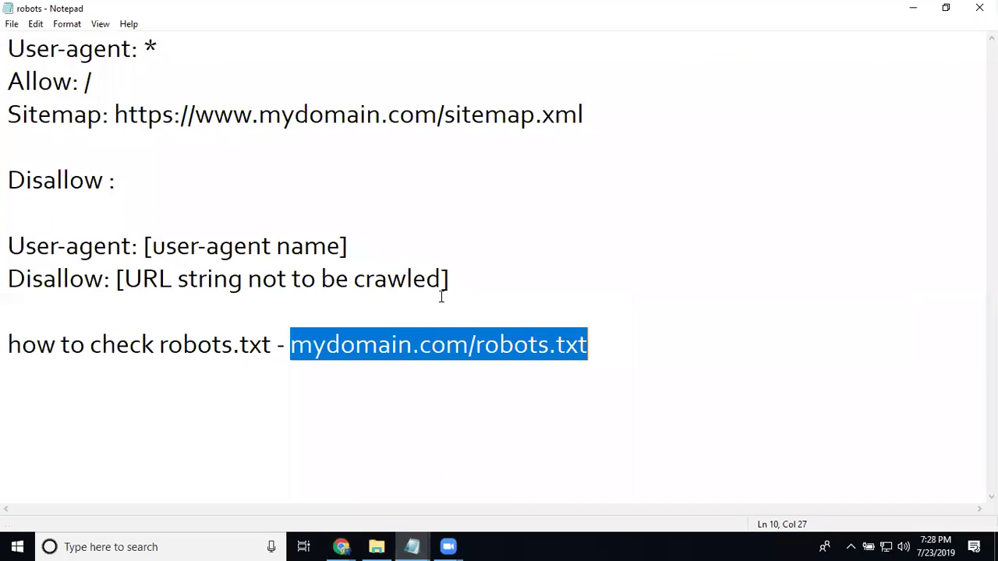
left_click_drag(445, 114, 117, 114)
key("ctrl+v")
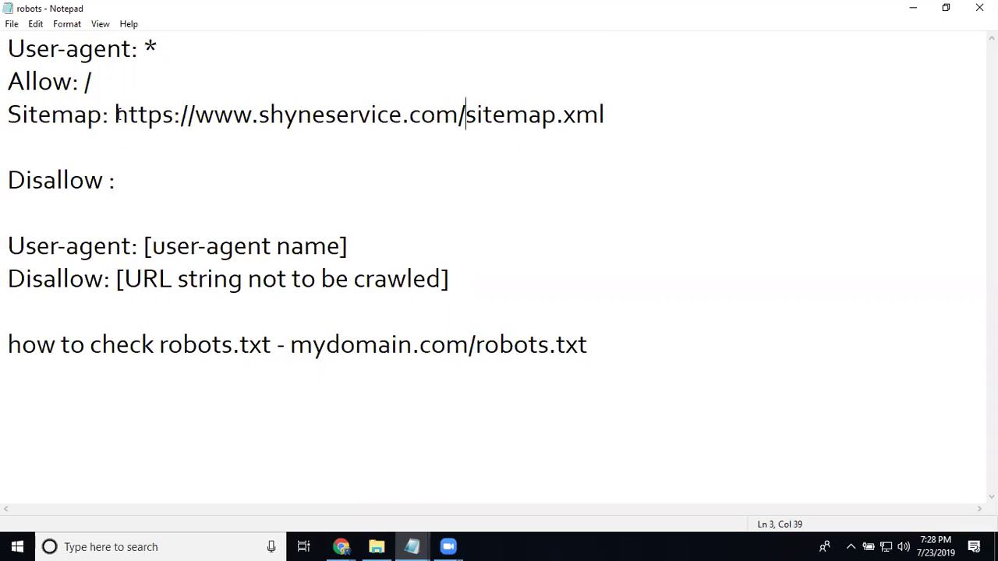
left_click(11, 24)
left_click(33, 74)
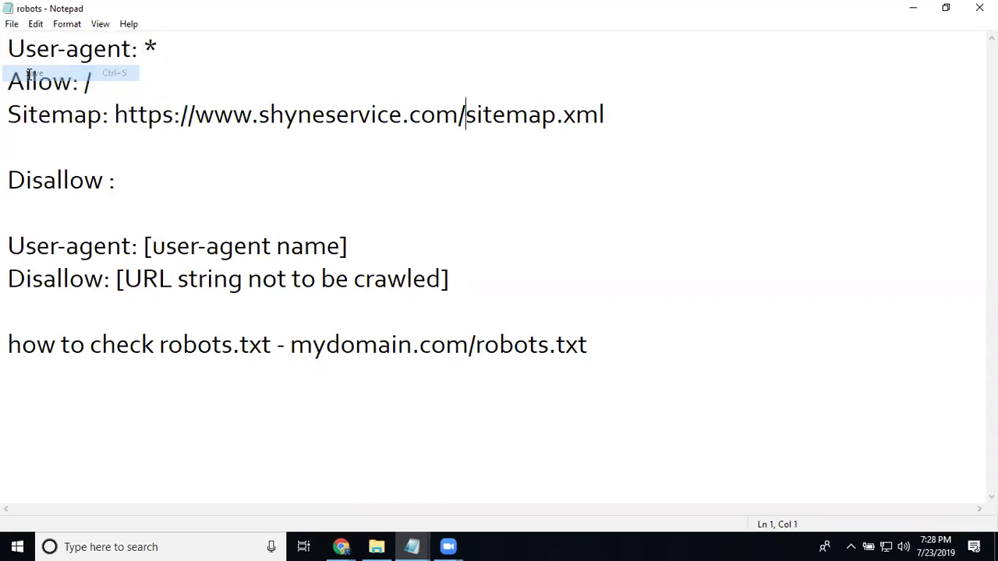
Switch to cPanel in Chrome and open the file upload page for the public_html folder in File Manager.
mouse_move(342, 544)
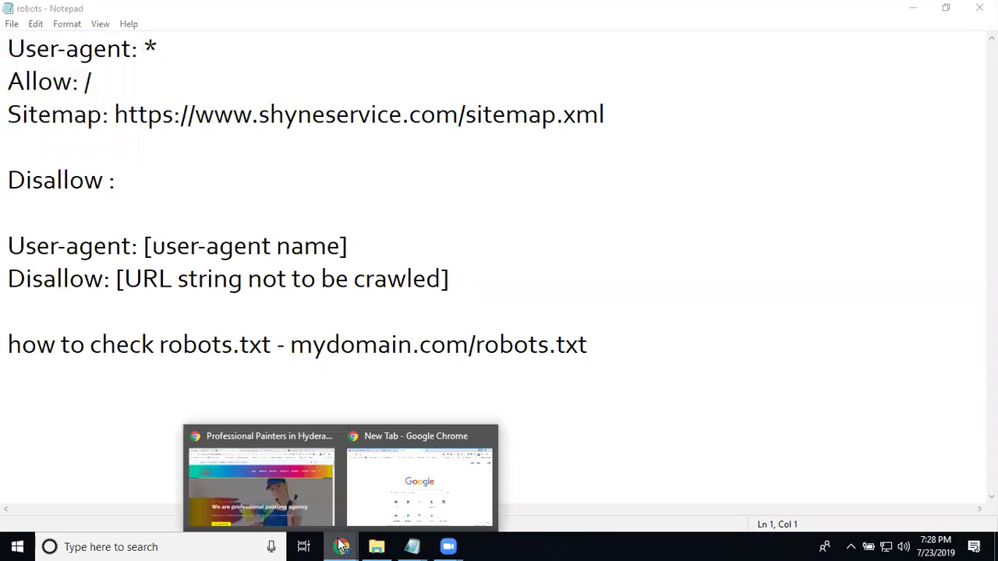
left_click(327, 489)
left_click(601, 12)
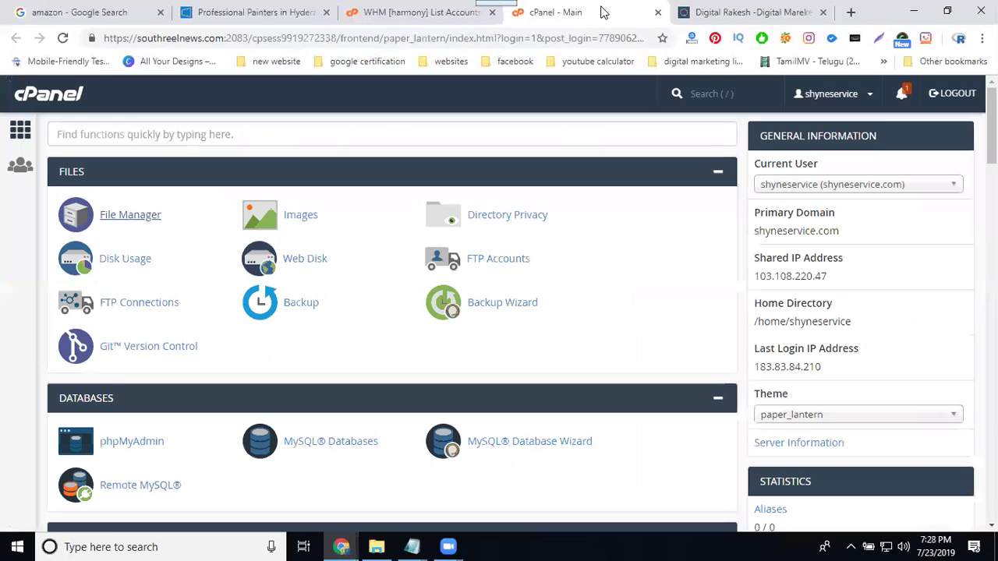
left_click(130, 215)
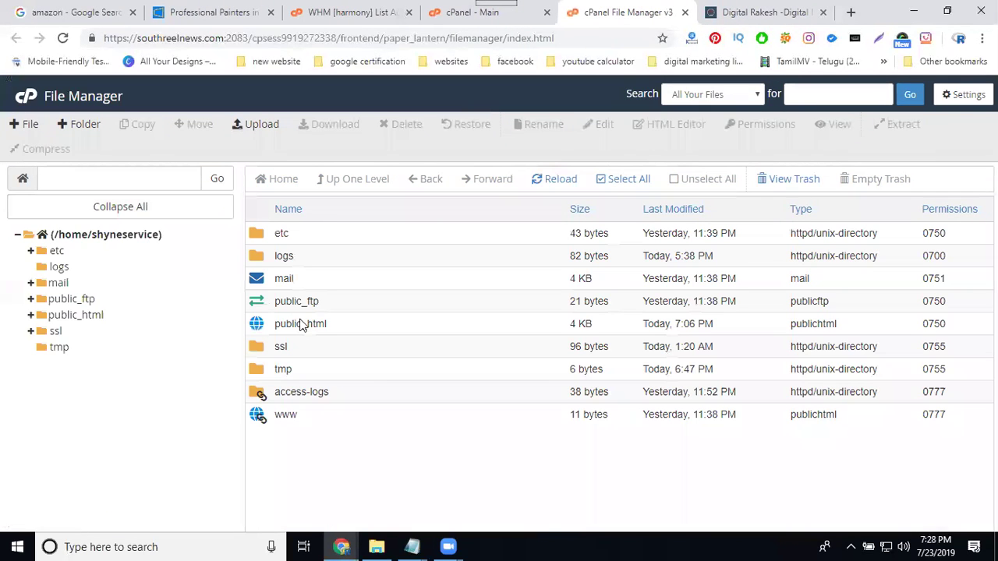
double_click(352, 327)
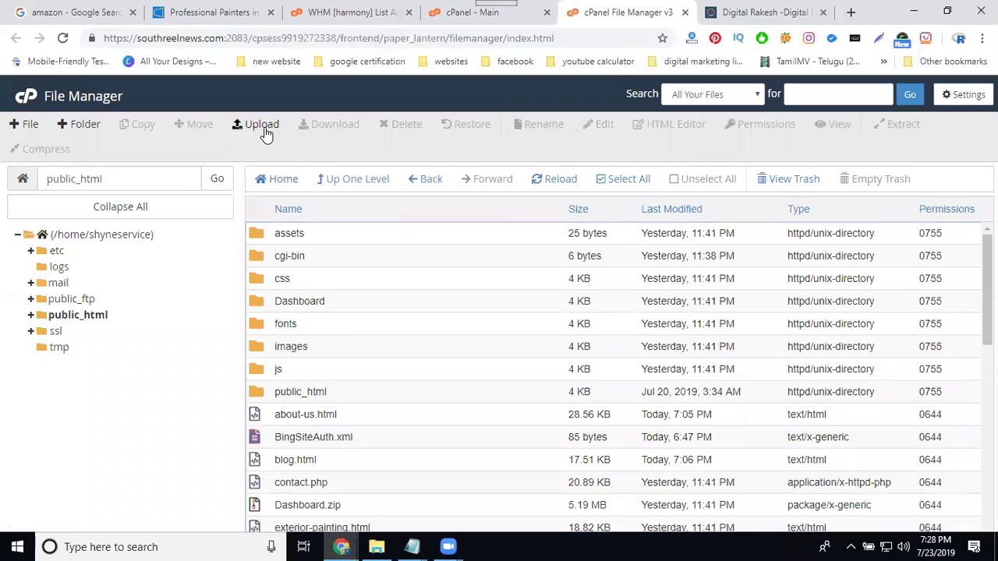
left_click(262, 125)
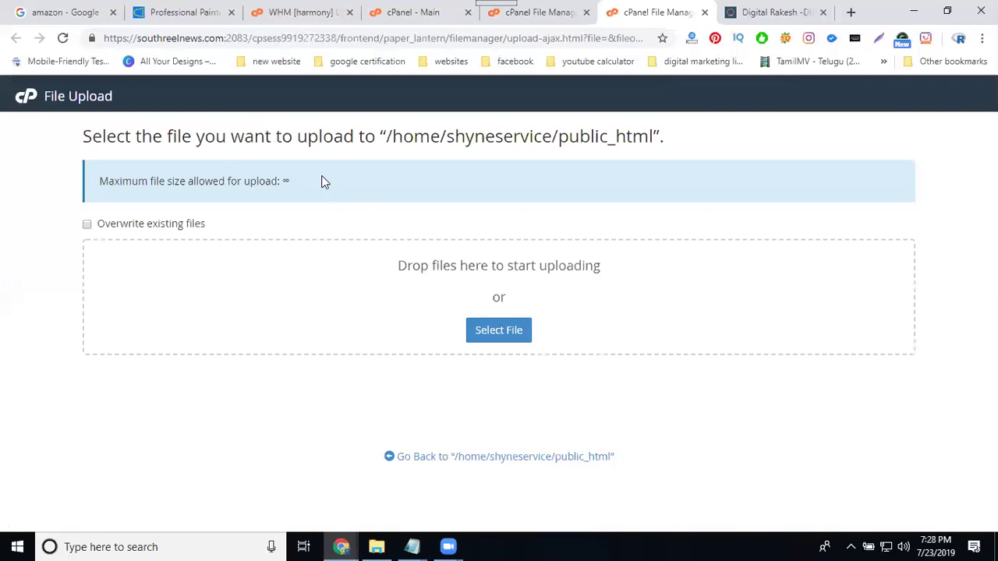
Choose the robots text file from the store files folder on Local Disk (E:) for upload.
left_click(498, 338)
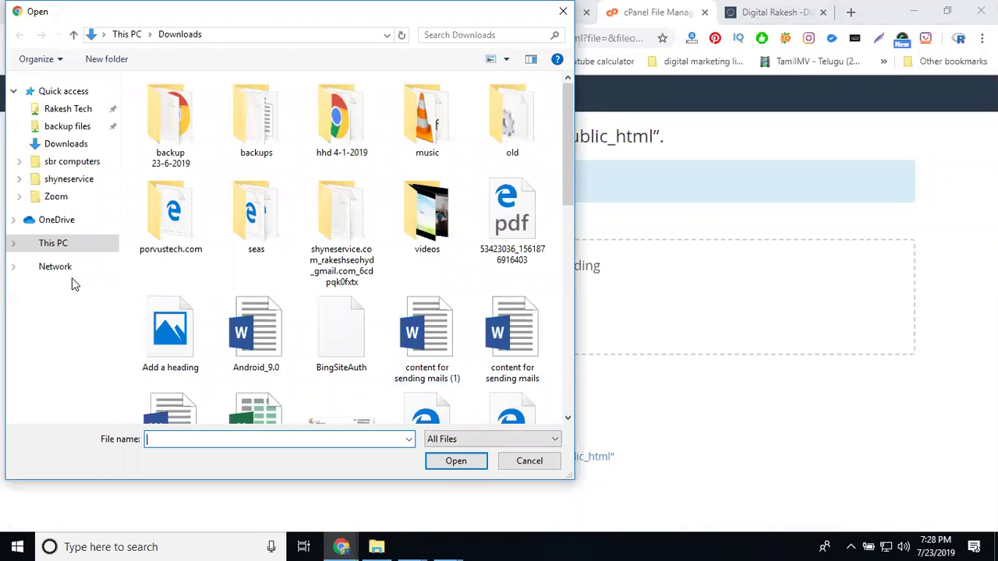
left_click(13, 243)
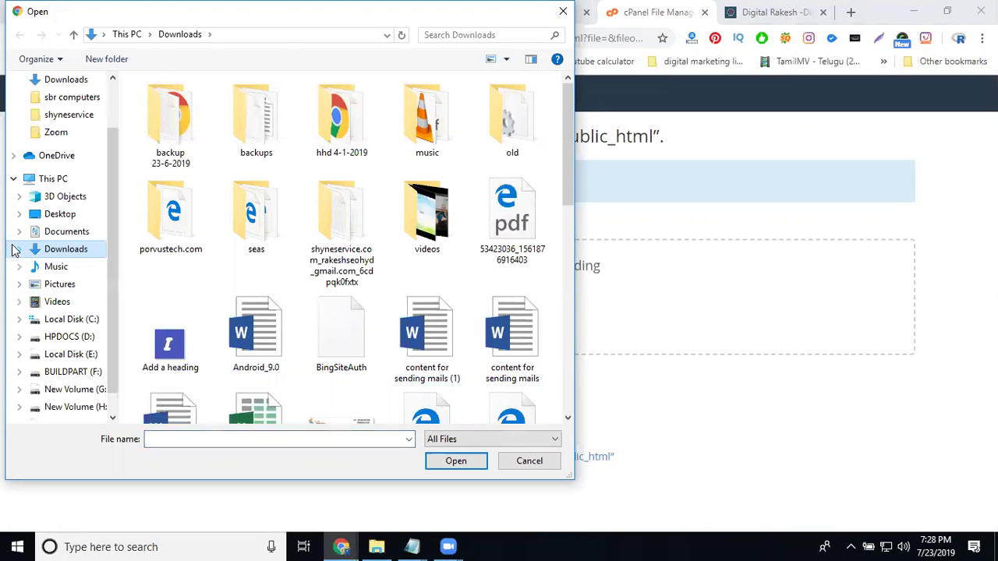
left_click(50, 356)
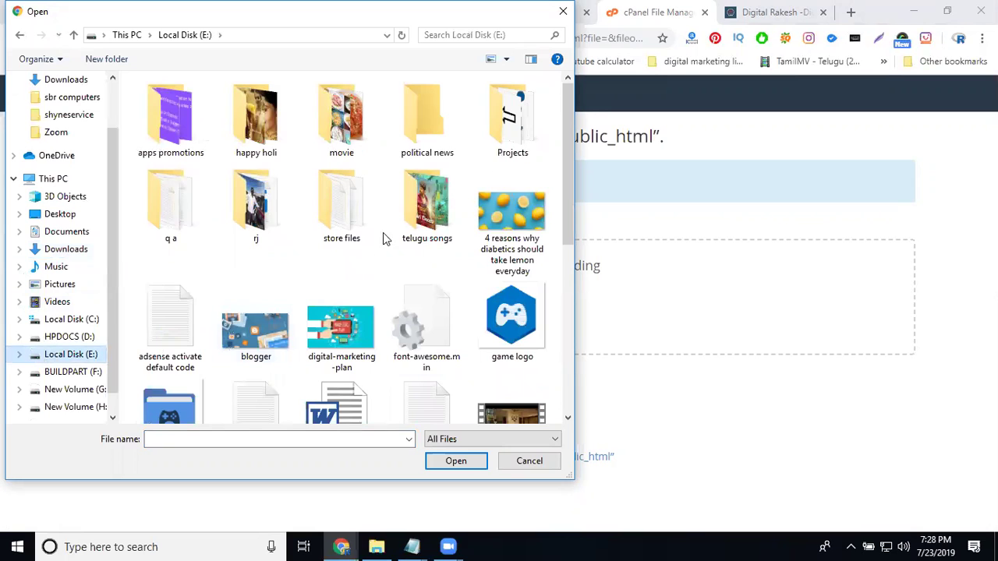
double_click(356, 214)
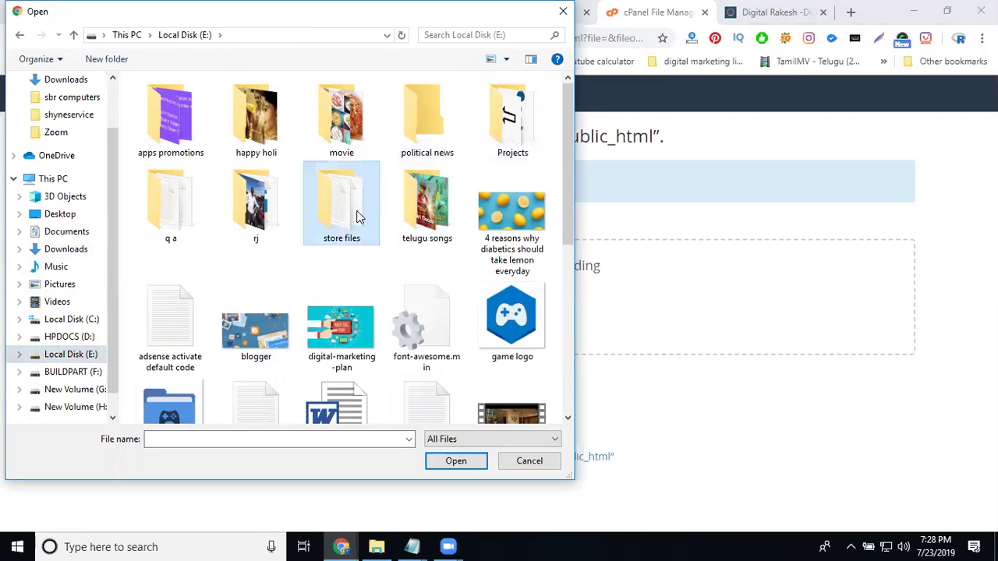
scroll(239, 281, "down", 5)
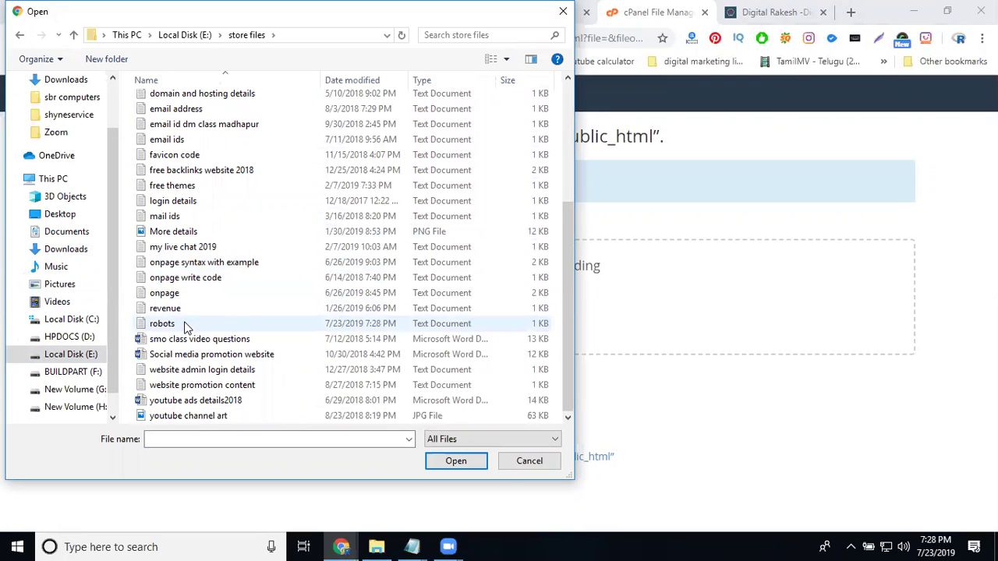
double_click(162, 323)
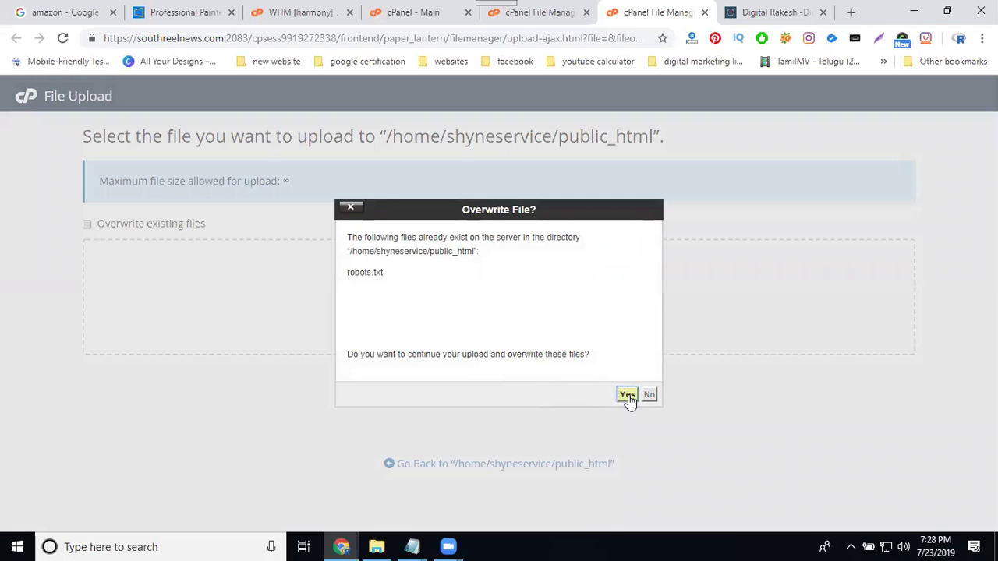
left_click(189, 13)
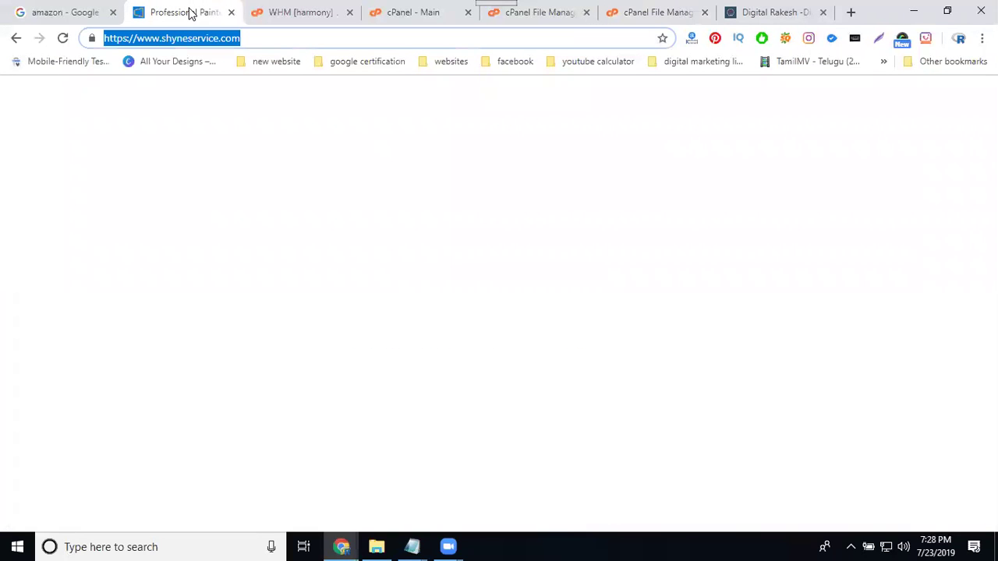
left_click(262, 41)
type("/")
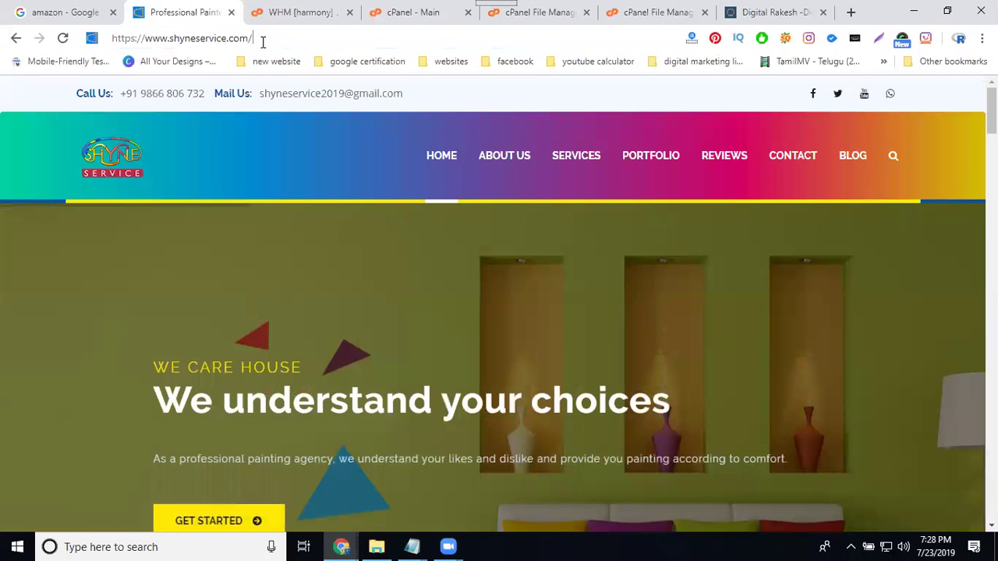
type("robots.")
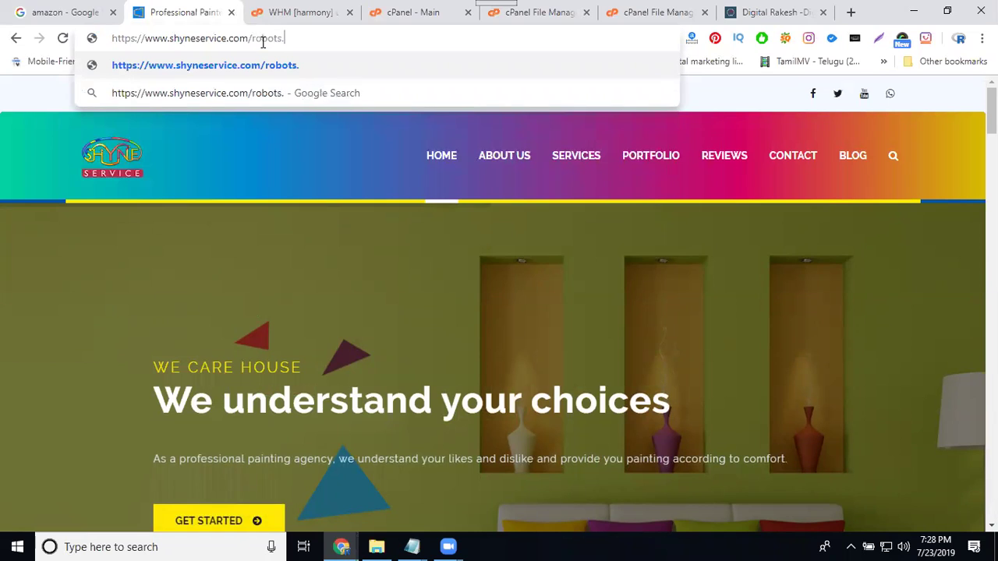
type("txt")
key("Return")
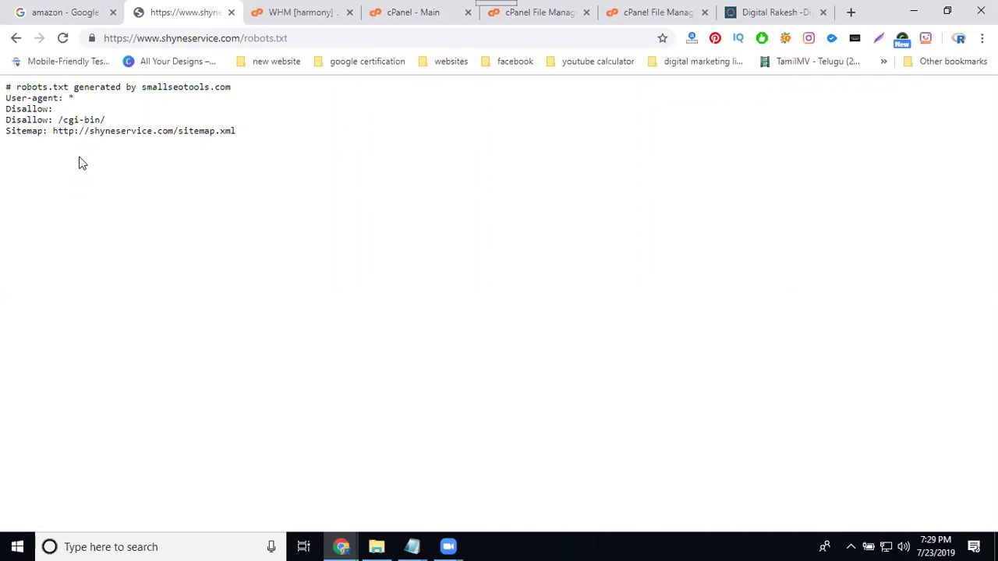
Copy the whole live robots.txt content into a new Notepad document, highlight part of its Sitemap line, and minimize the window.
left_click_drag(254, 135, 3, 90)
key("ctrl+c")
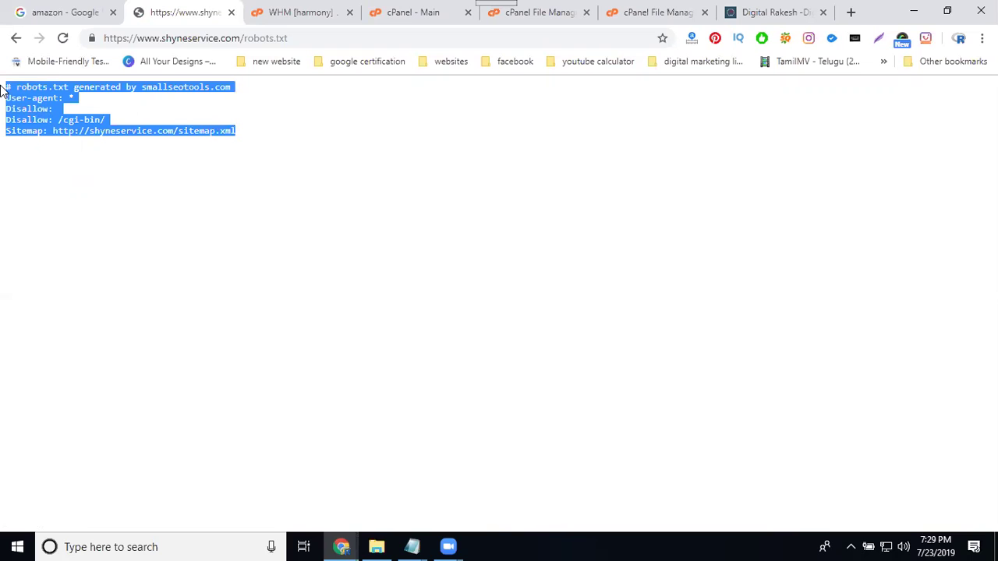
key("super+r")
key("Return")
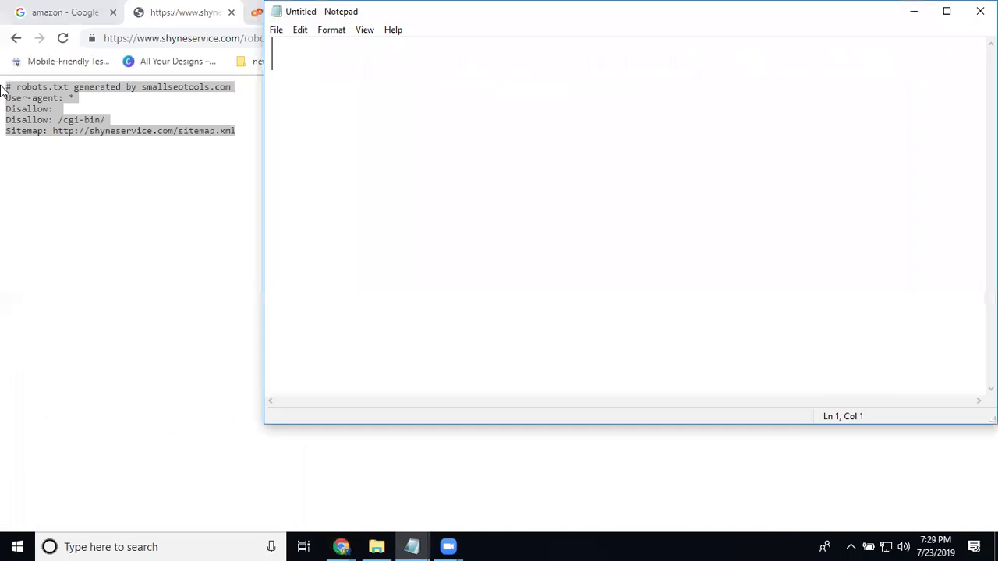
key("ctrl+v")
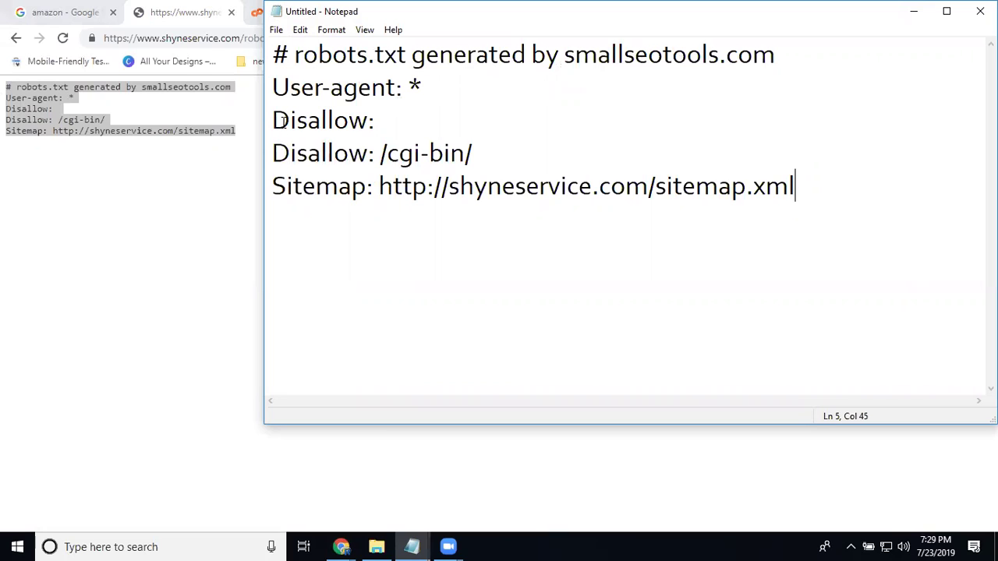
left_click_drag(277, 186, 509, 192)
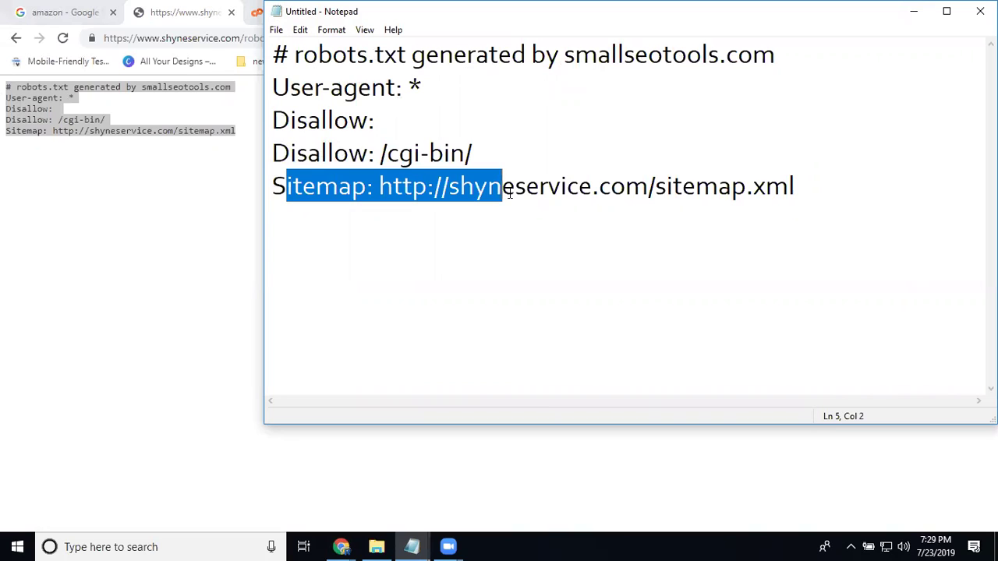
left_click(914, 11)
Confirm overwriting the existing robots.txt in public_html and return to the live robots.txt page, enlarged to 175%.
left_click(661, 14)
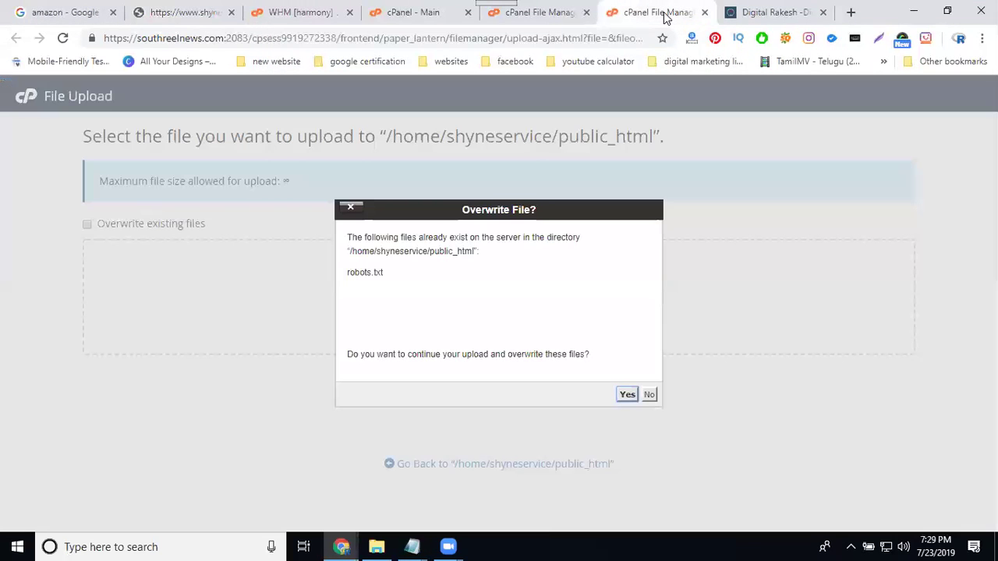
left_click(627, 395)
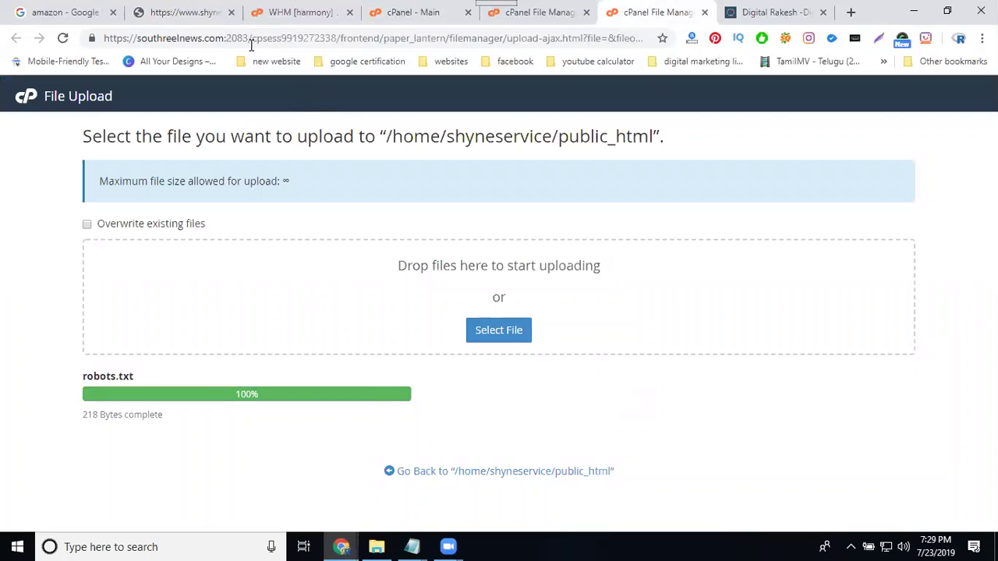
left_click(183, 12)
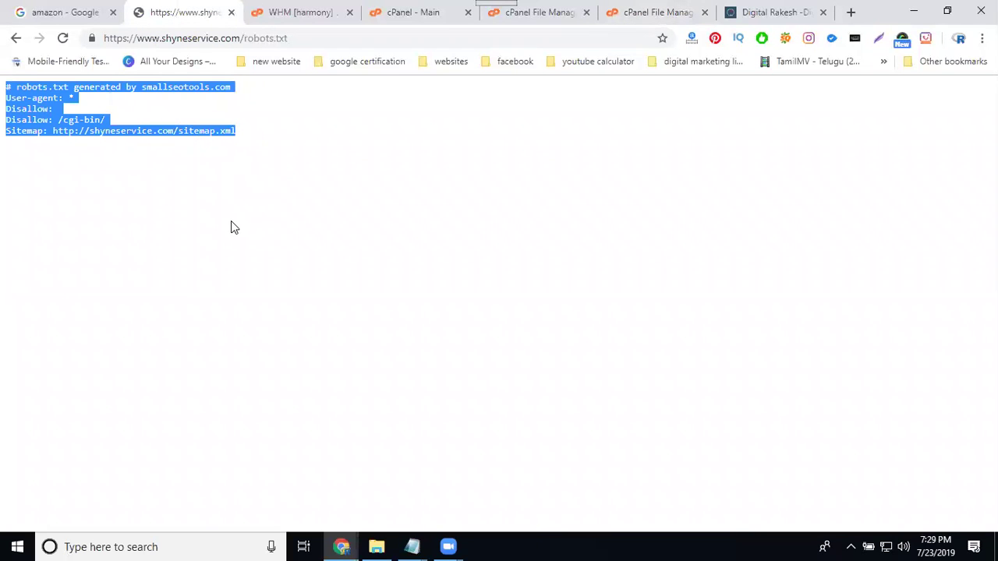
scroll(230, 225, "up", 5, "ctrl")
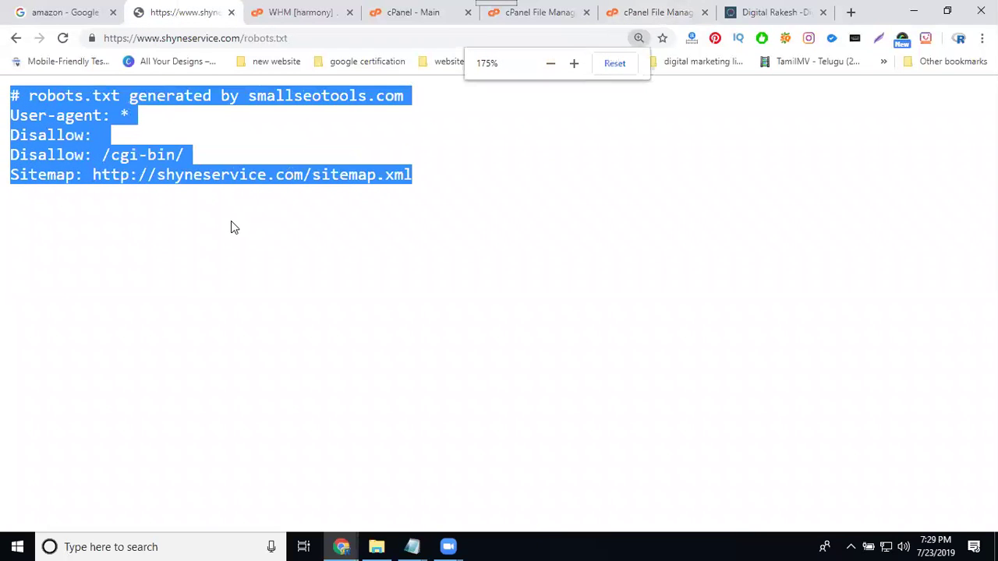
Reload the live robots.txt page and open robots.txt from the reloaded public_html folder in the cPanel file editor.
left_click(62, 38)
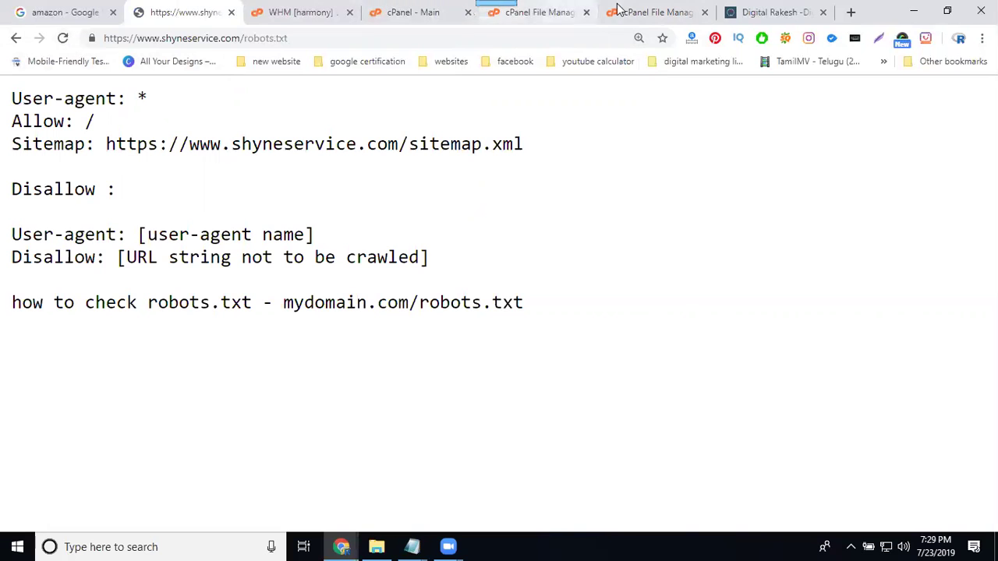
left_click(549, 11)
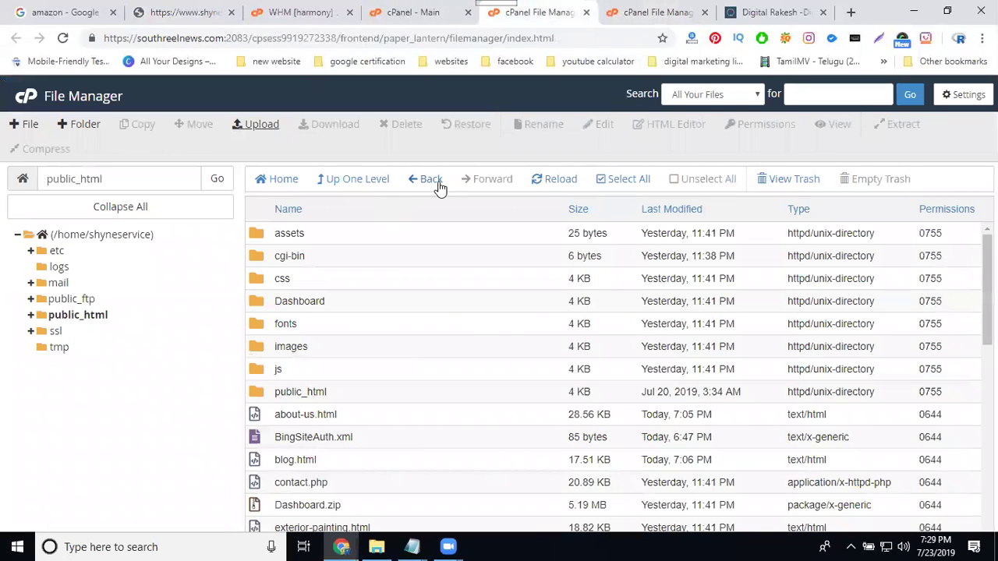
left_click(552, 185)
scroll(444, 328, "down", 4)
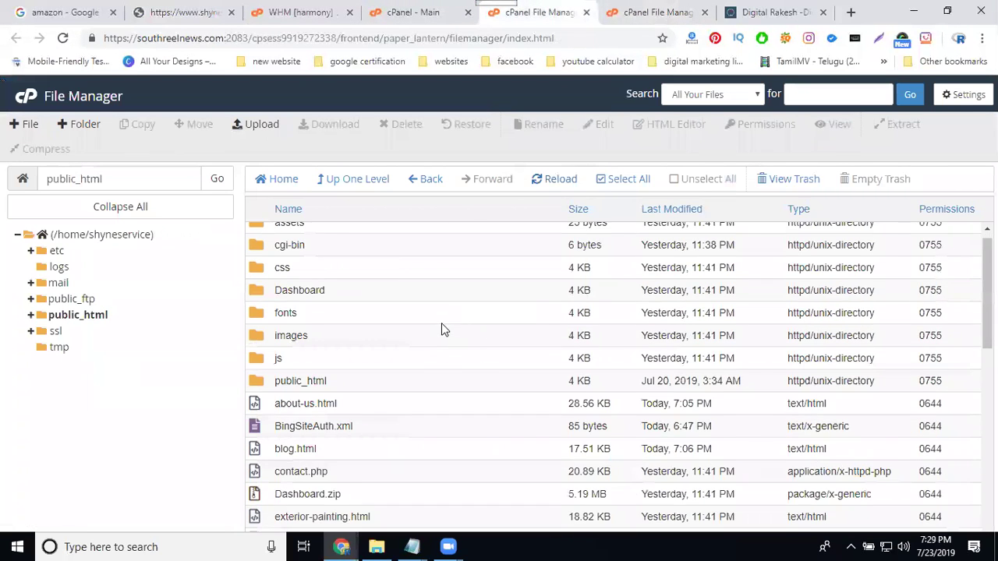
scroll(312, 377, "down", 3)
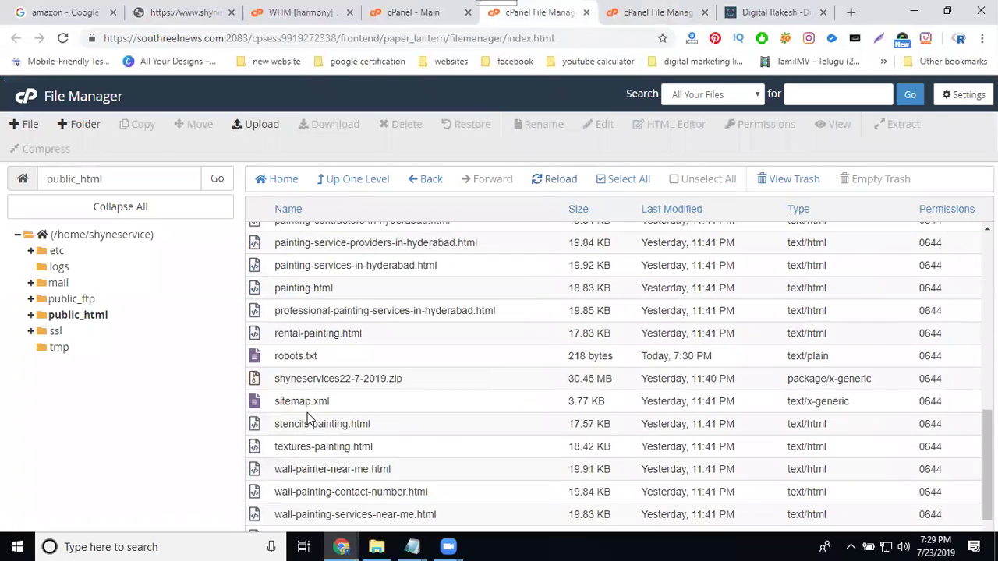
right_click(304, 355)
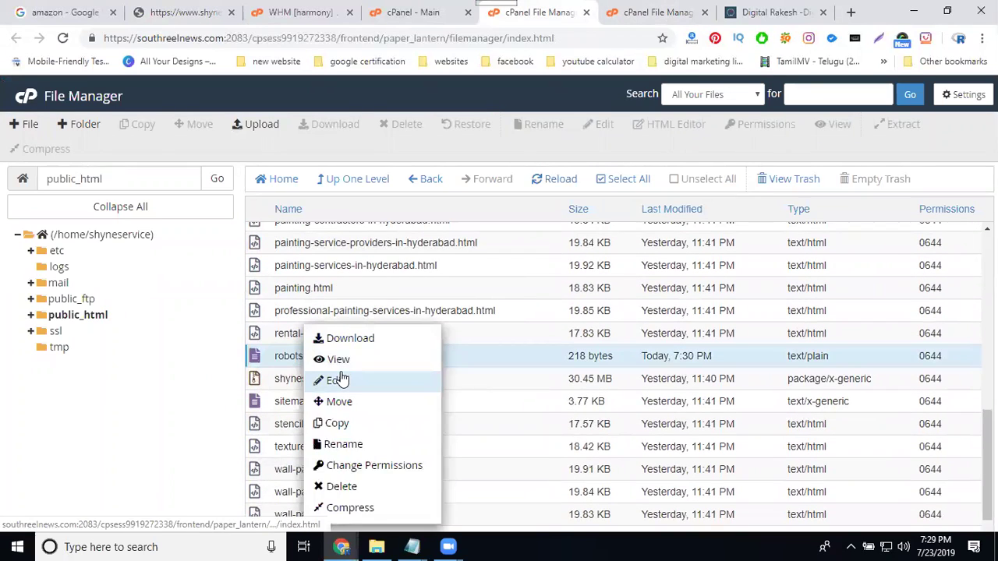
left_click(338, 379)
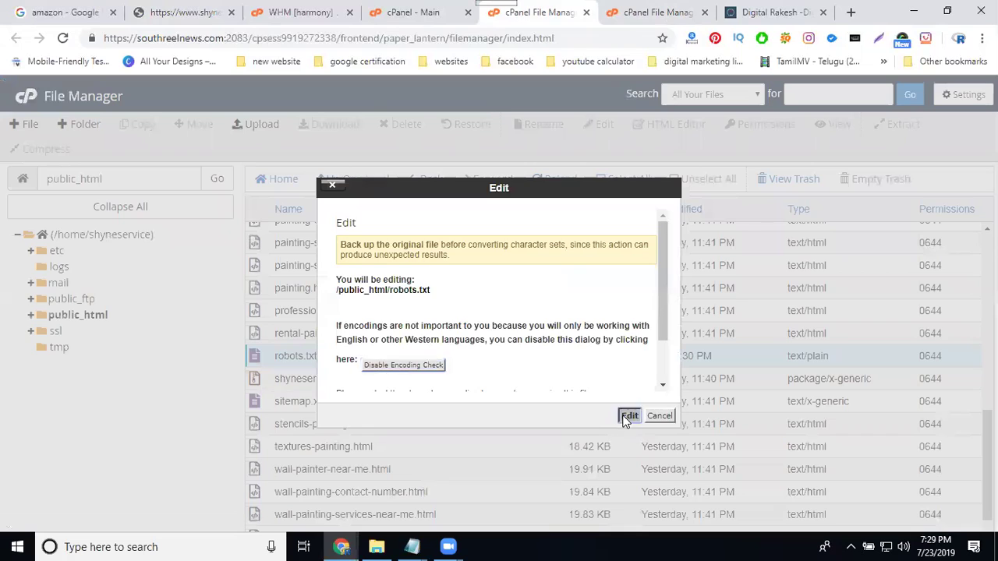
left_click(629, 416)
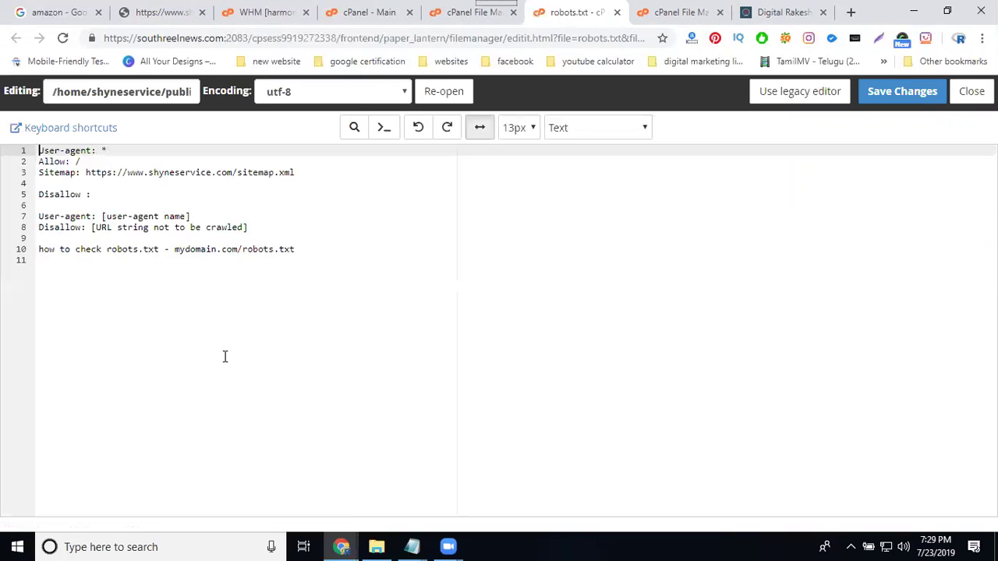
Delete everything in robots.txt from the "Disallow :" line through the mydomain.com/robots.txt note.
key("ctrl+plus")
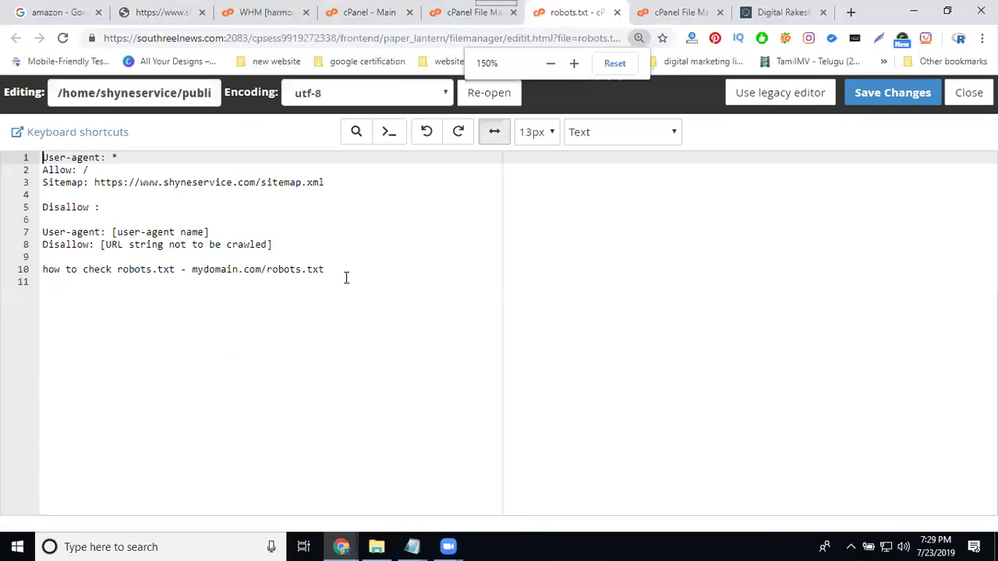
left_click(343, 271)
key("ctrl+plus")
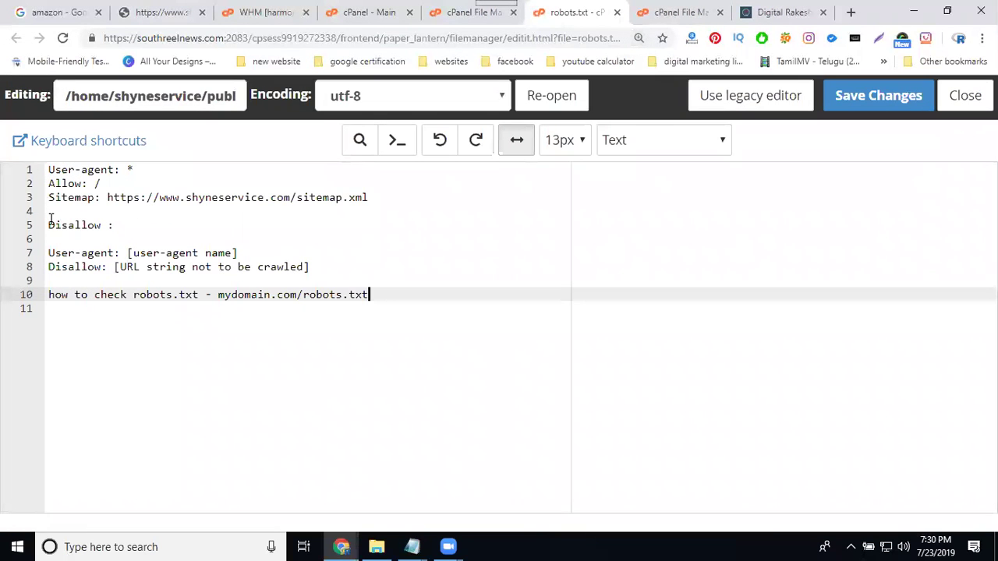
key("ctrl+a")
left_click(64, 293)
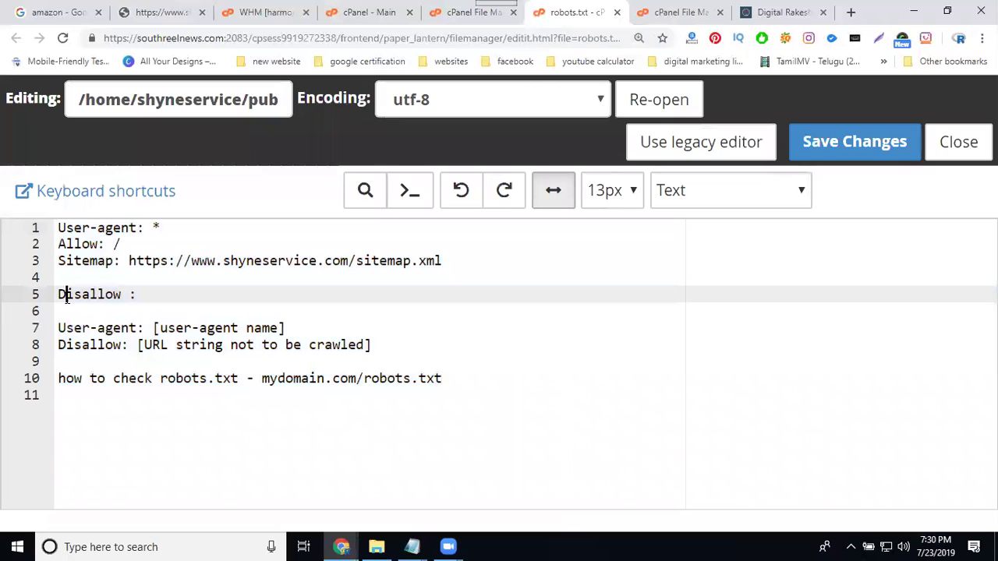
left_click_drag(62, 294, 444, 397)
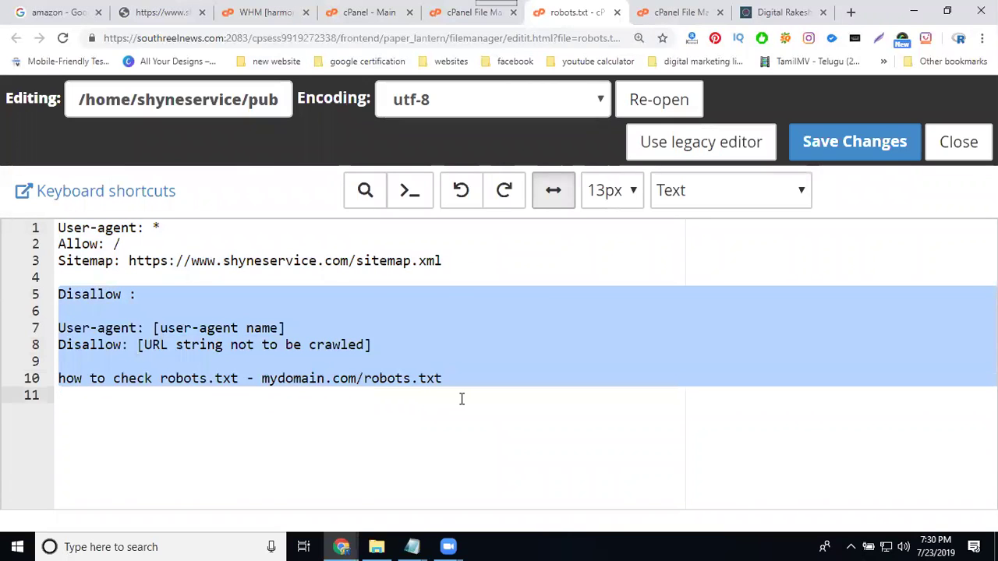
key("Delete")
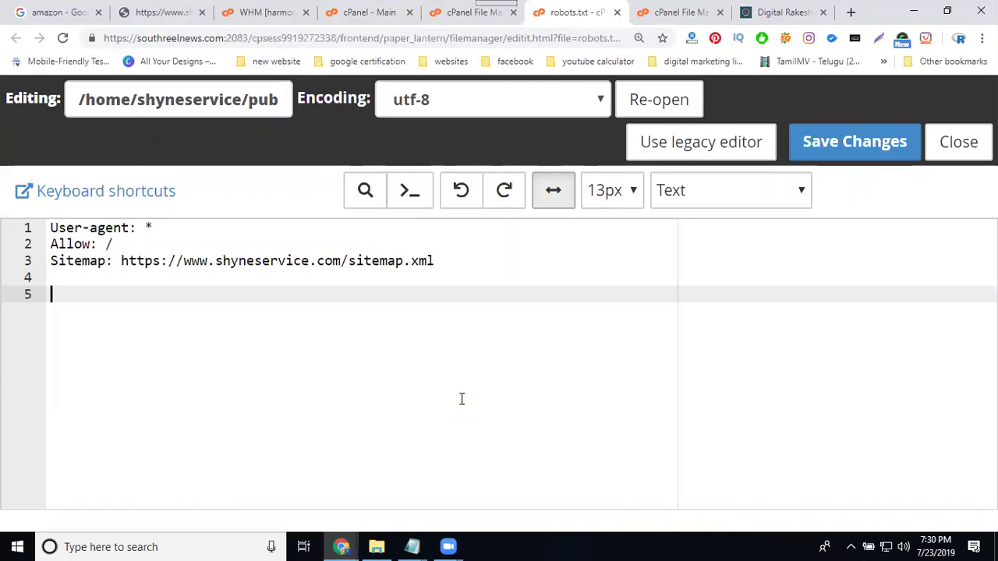
Save the shortened robots.txt and reload its live page on shyneservice.com.
left_click(851, 156)
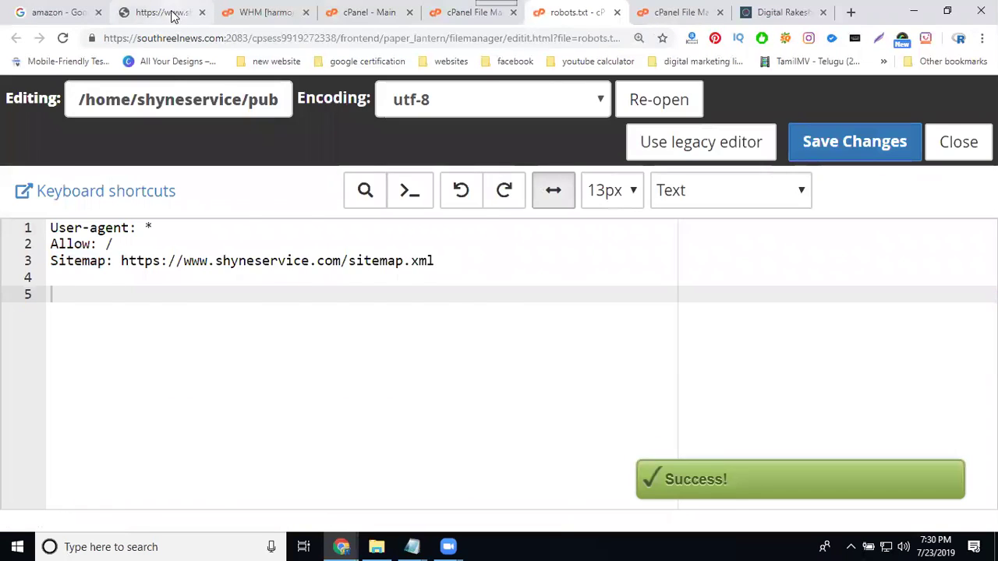
left_click(159, 12)
left_click(64, 38)
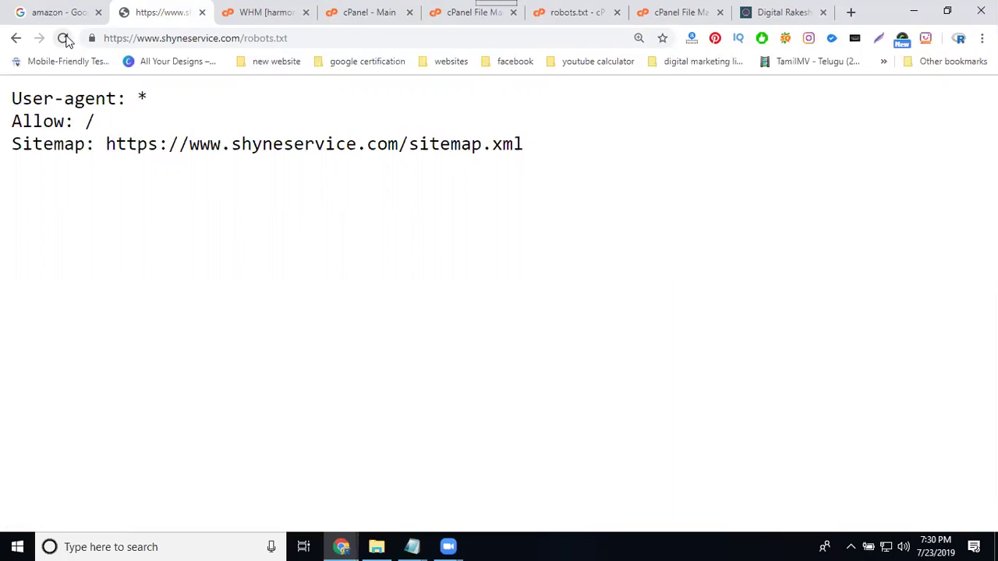
Return to the File Manager at 100% zoom and open the images folder inside public_html.
left_click(443, 13)
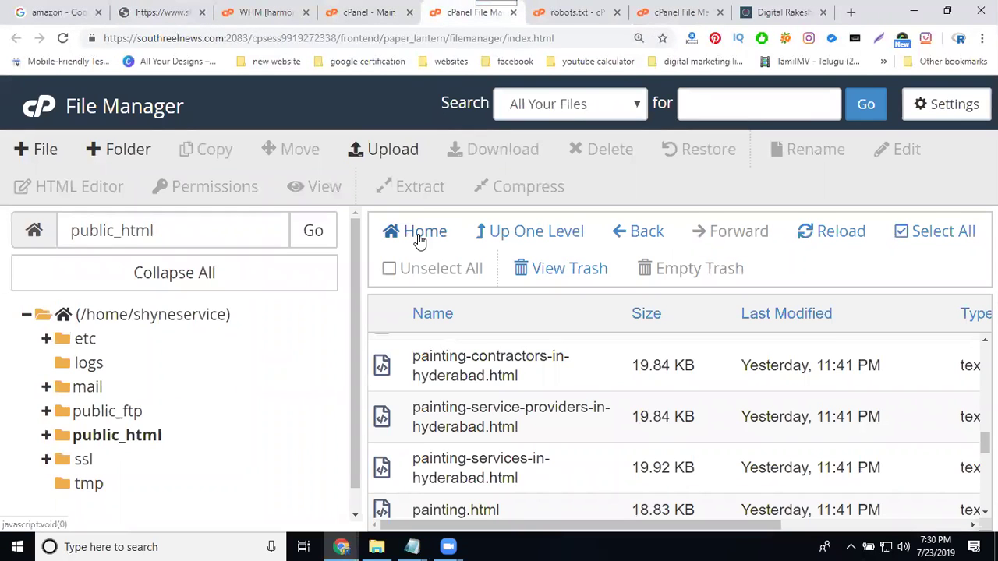
key("ctrl+minus")
key("ctrl+minus")
key("ctrl+minus")
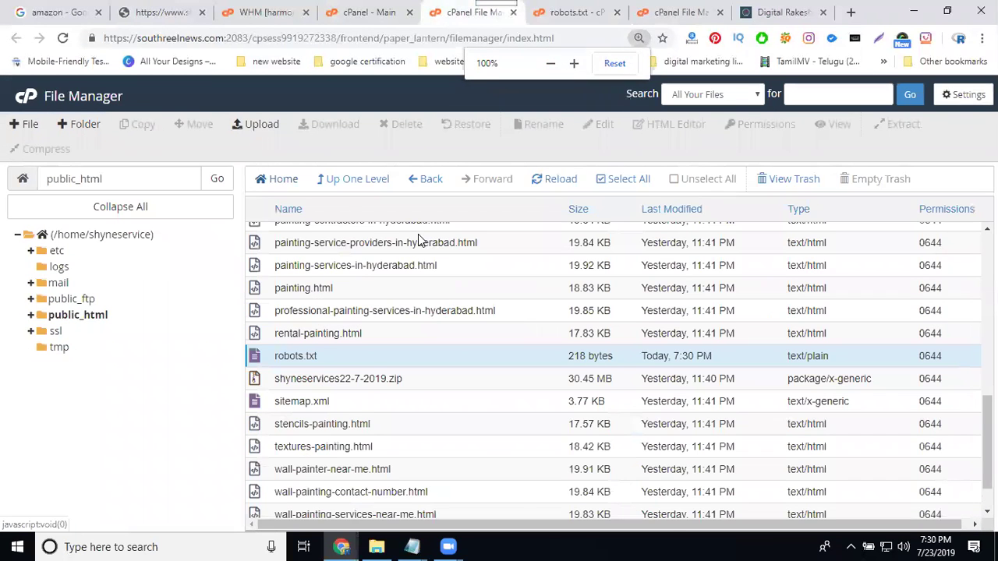
scroll(404, 301, "up", 10)
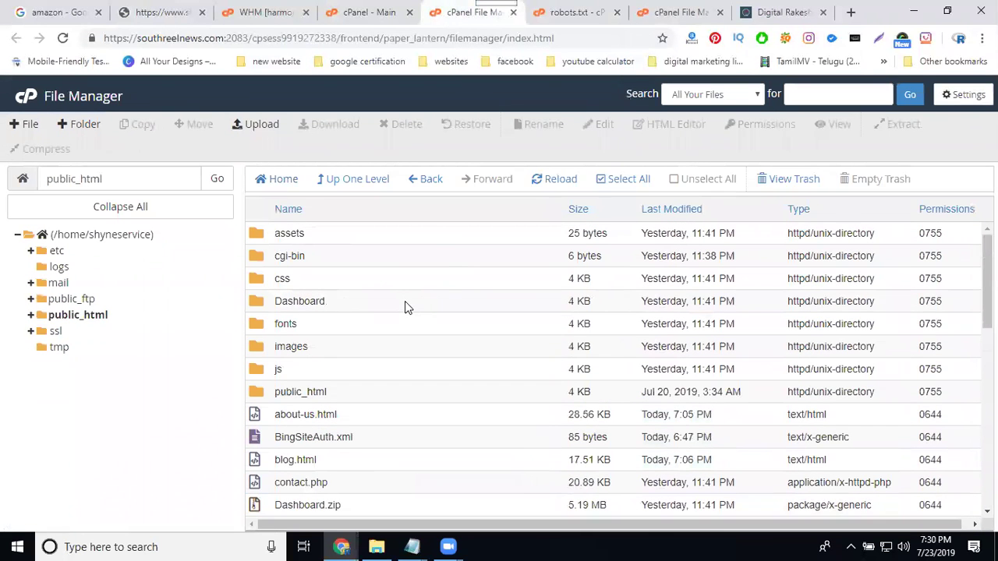
double_click(361, 348)
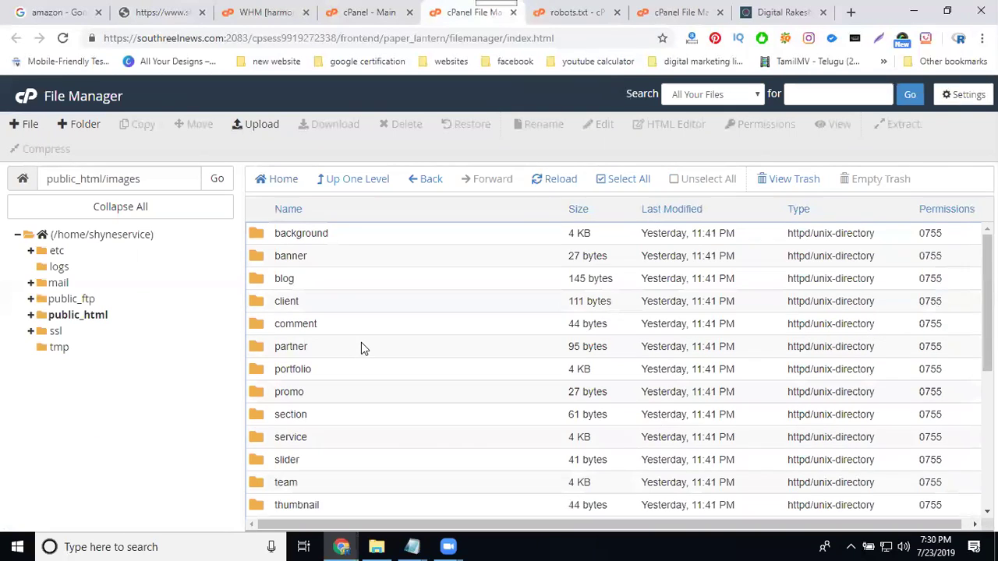
Select the file name triangle.png in the images folder's file list.
scroll(360, 347, "down", 5)
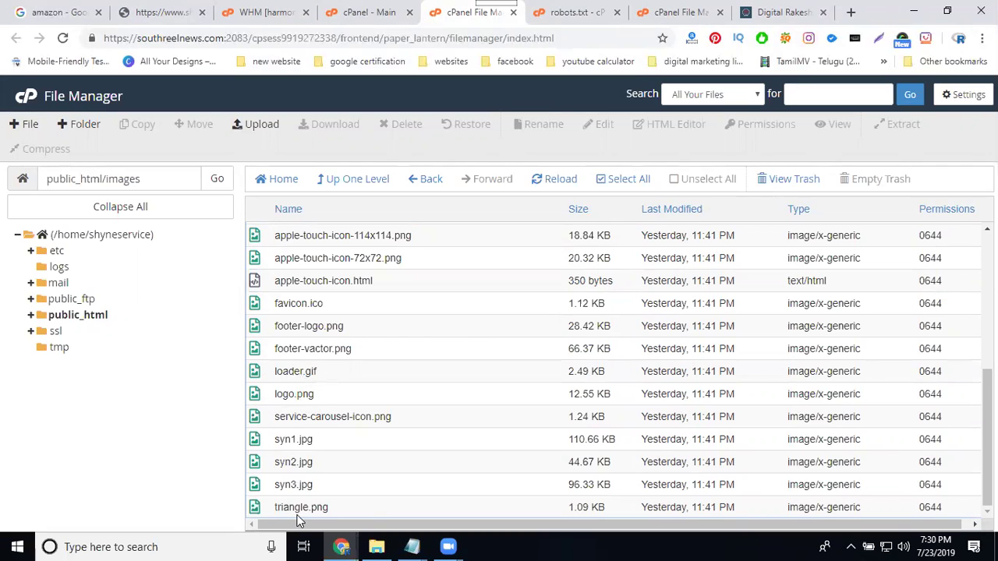
scroll(283, 298, "up", 1)
scroll(295, 331, "down", 1)
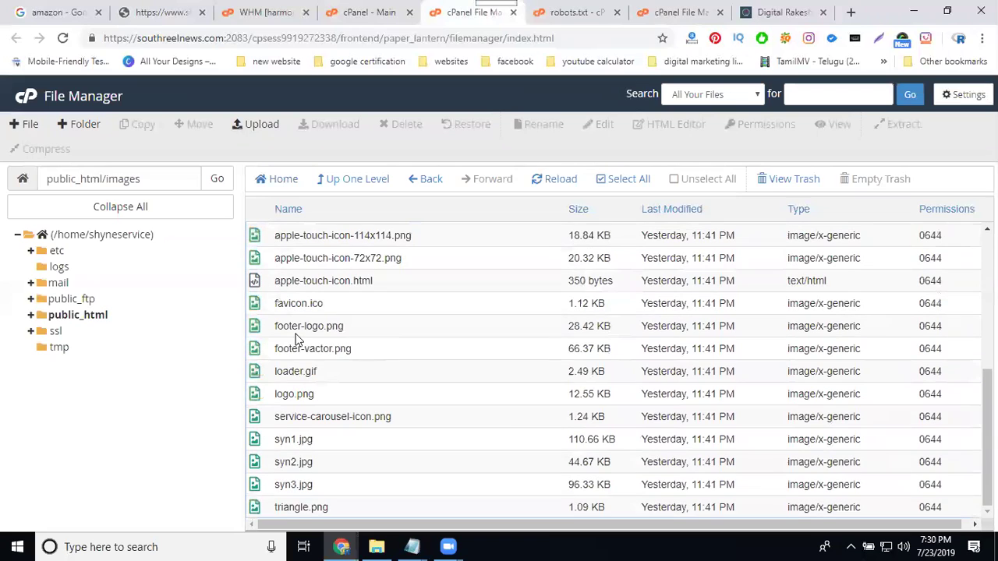
left_click(290, 507)
left_click(301, 508)
triple_click(301, 508)
Add the line "Disallow: /triangle.png" on line 5 of robots.txt in the file editor.
left_click(682, 14)
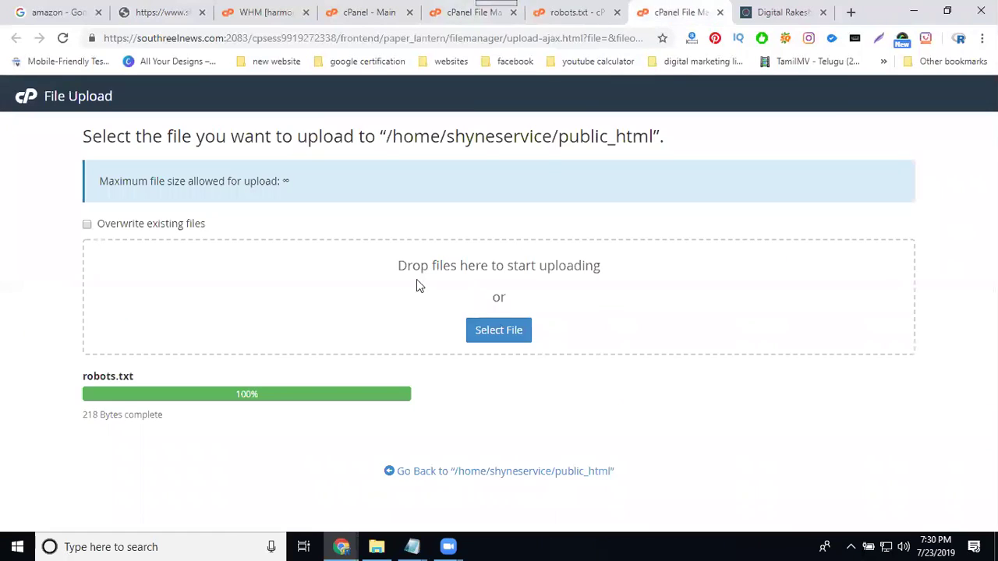
left_click(569, 12)
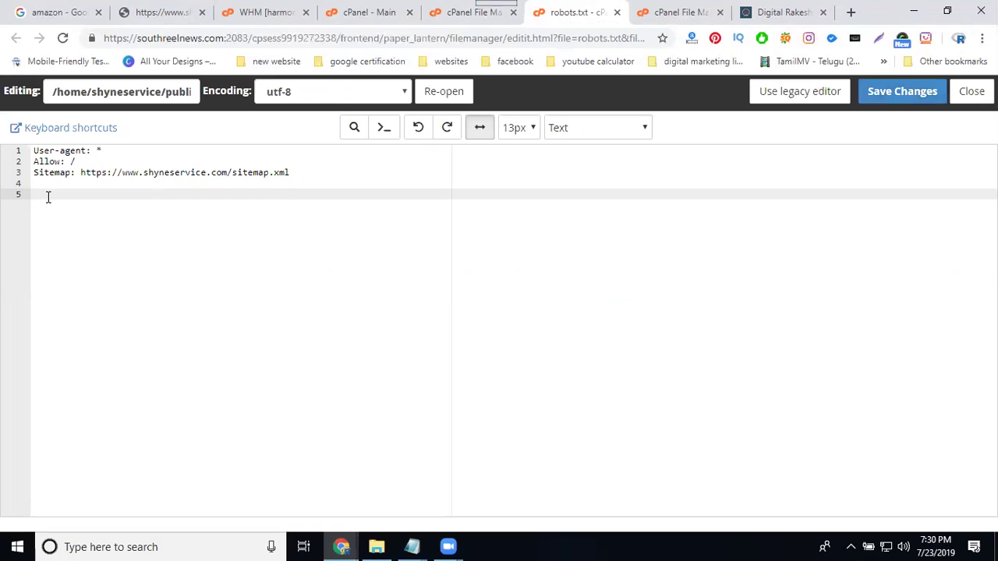
type("Disallow: ")
type("triangle.png")
key("Left")
key("Left")
key("Left")
key("Left")
key("Left")
key("Left")
key("Left")
key("Left")
key("Left")
key("Left")
key("Left")
key("Left")
type("/")
Save robots.txt with the triangle.png rule and reload the live robots.txt page.
left_click(909, 108)
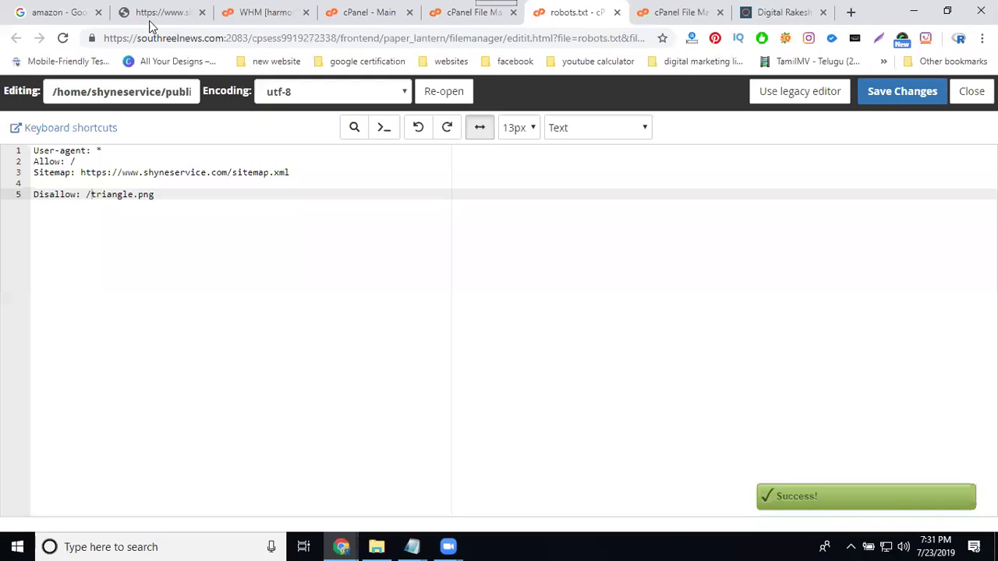
left_click(137, 17)
left_click(62, 38)
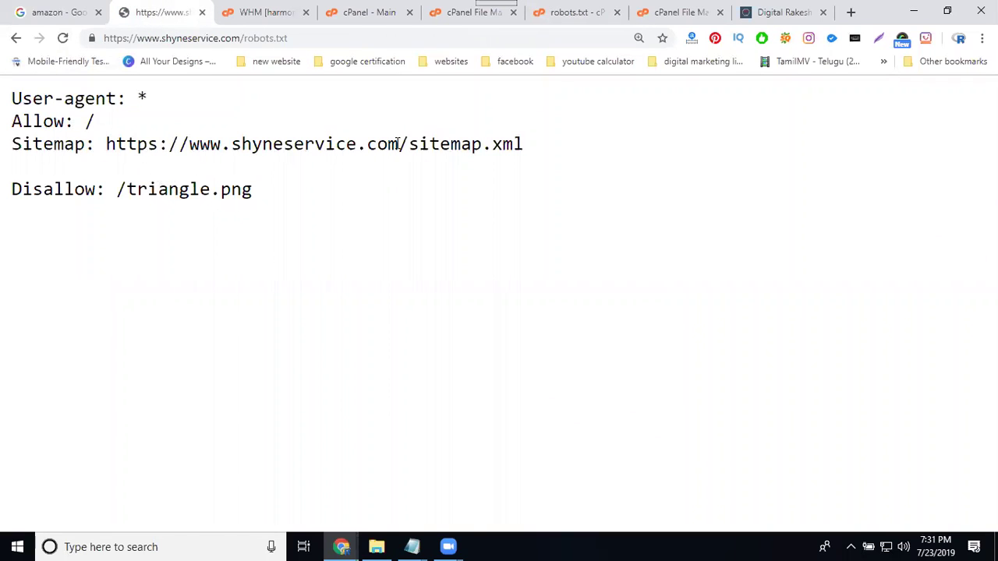
Remove the space between "Disallow:" and "/triangle.png" on line 5 of robots.txt.
left_click(573, 13)
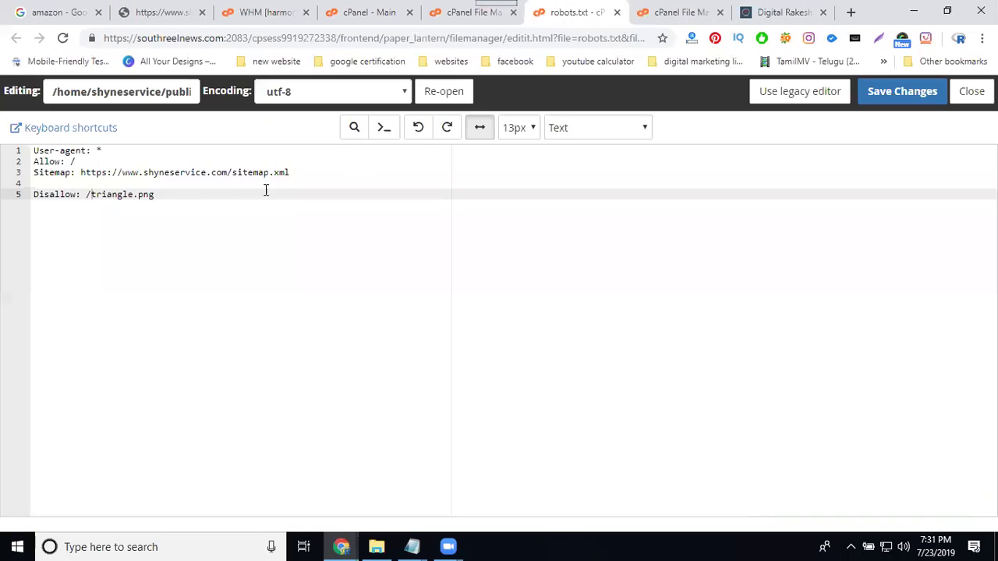
left_click(86, 195)
key("BackSpace")
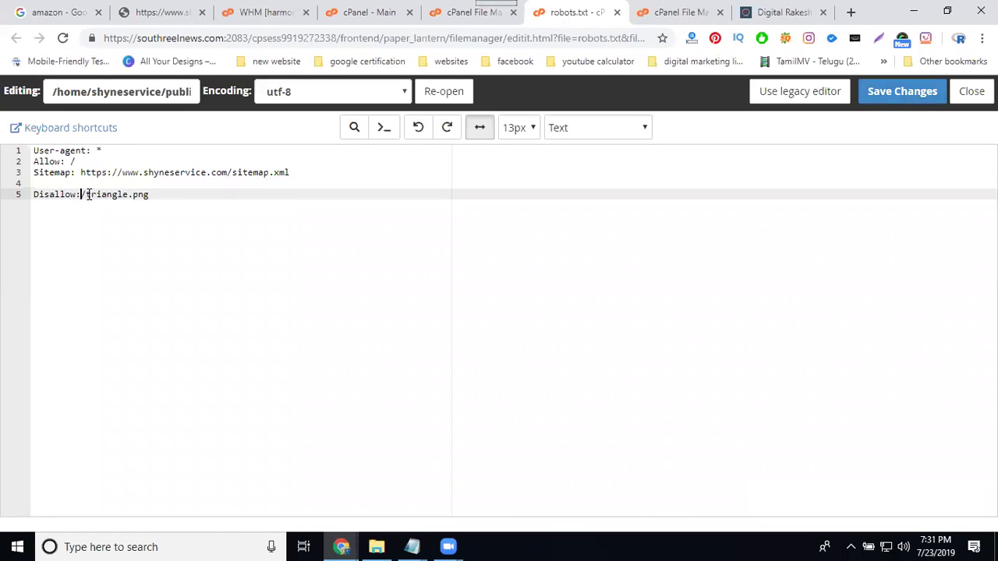
Save the respaced Disallow line in robots.txt and refresh the live robots.txt page.
left_click(907, 100)
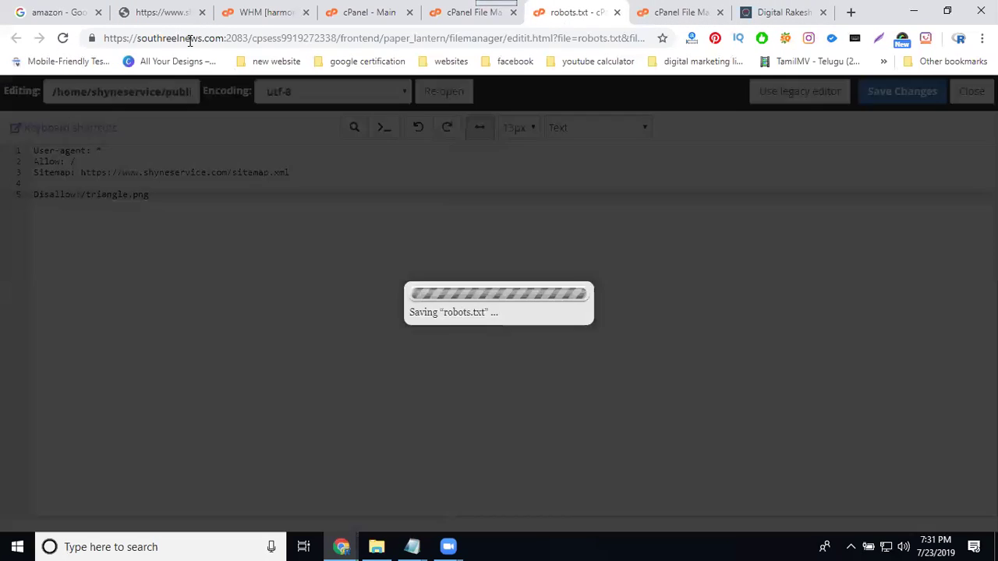
left_click(158, 15)
key("F5")
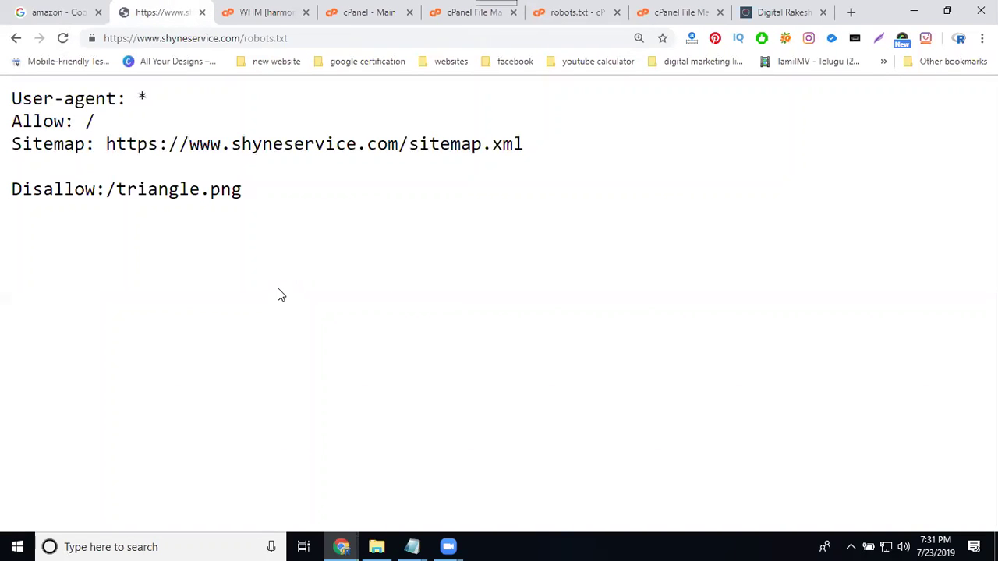